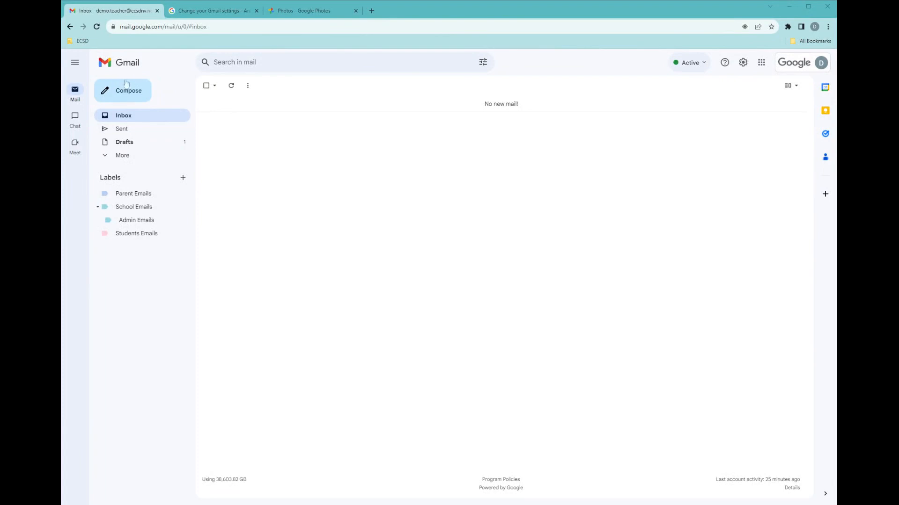
# - Start a new email message and expand its compose window to full screen
pyautogui.click(132, 92)
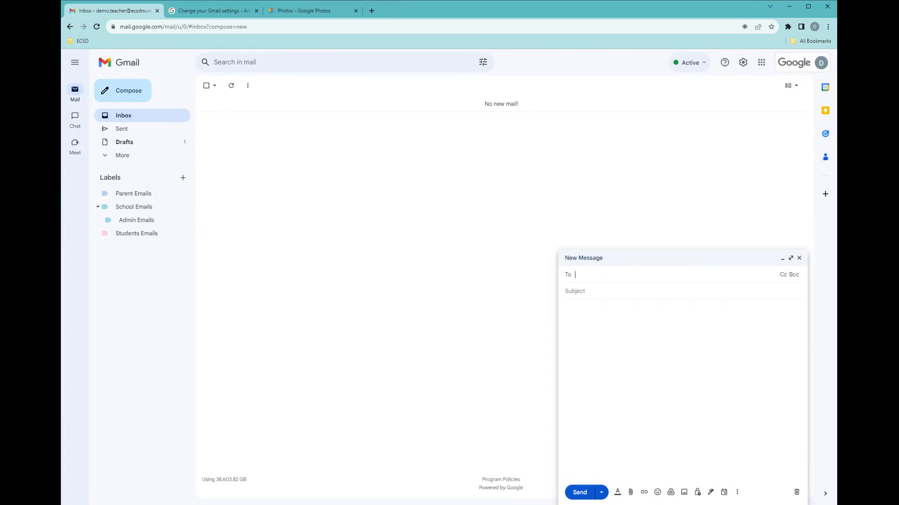
pyautogui.click(790, 258)
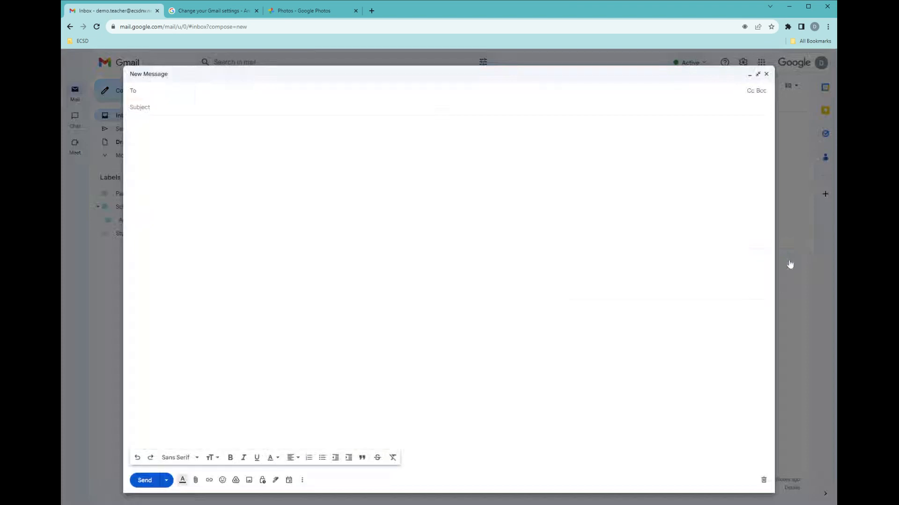
pyautogui.click(758, 74)
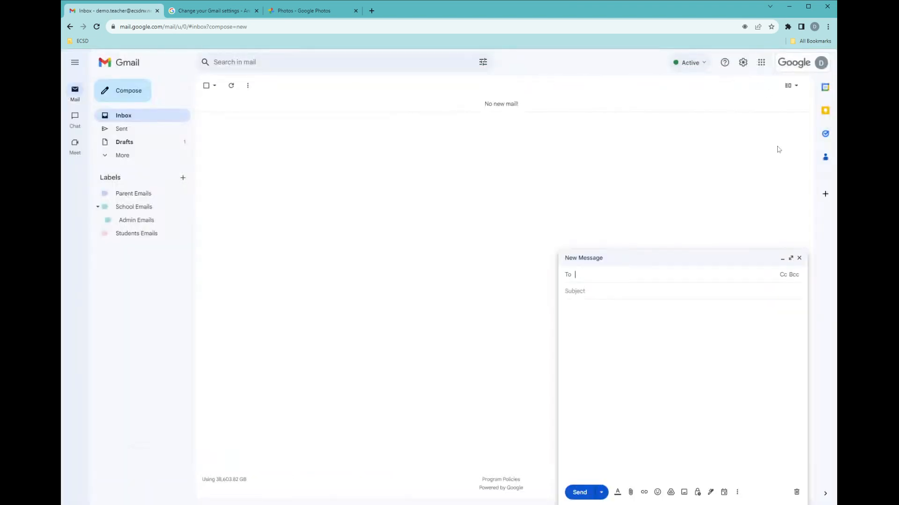
pyautogui.click(782, 259)
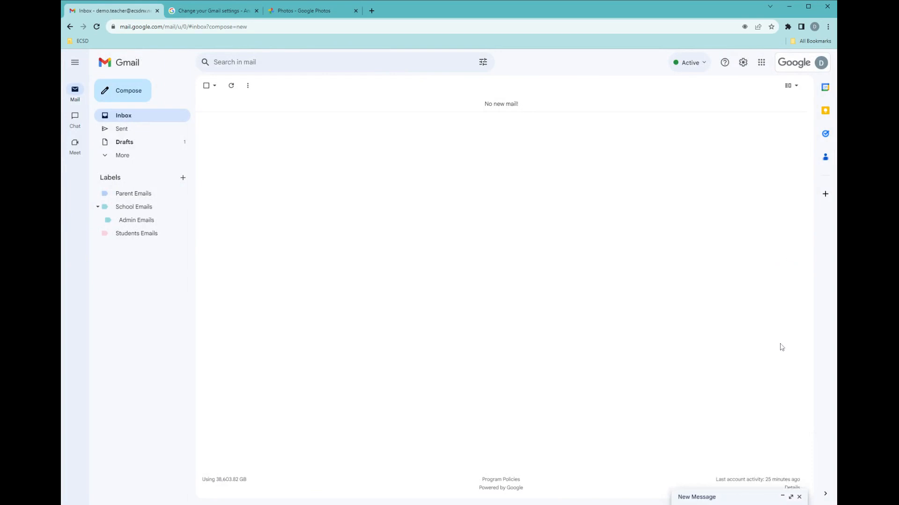
pyautogui.click(784, 496)
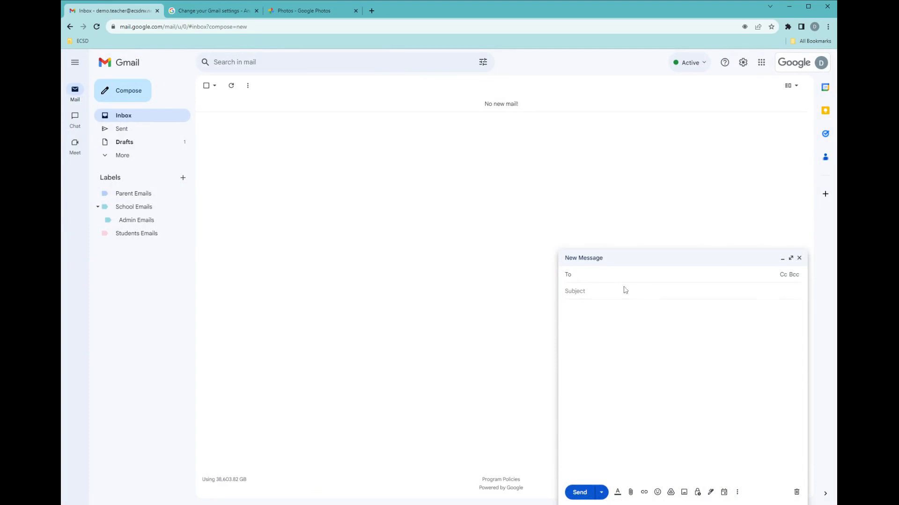
pyautogui.click(789, 259)
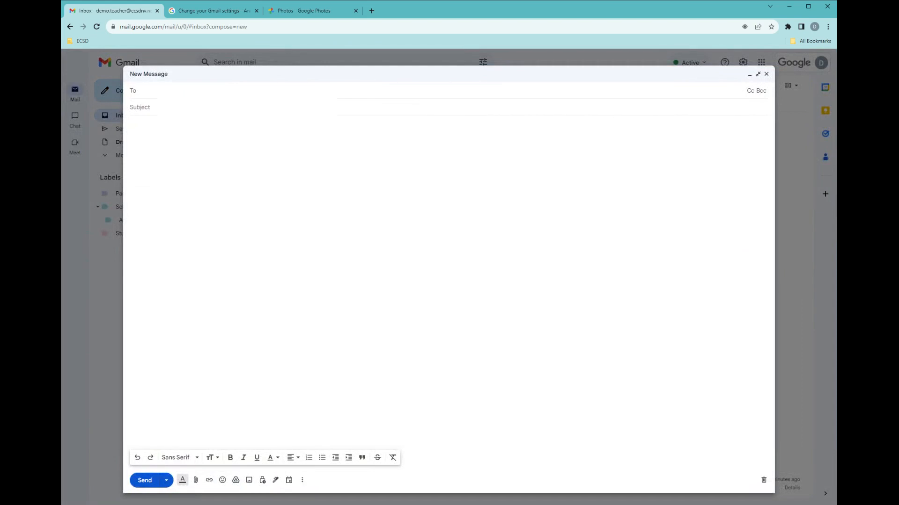
# - Address the message to the colleague's e-mail and set the subject to "📩 Let's Revolutionize Our Email Game! 🚀"
pyautogui.write('sjoll')
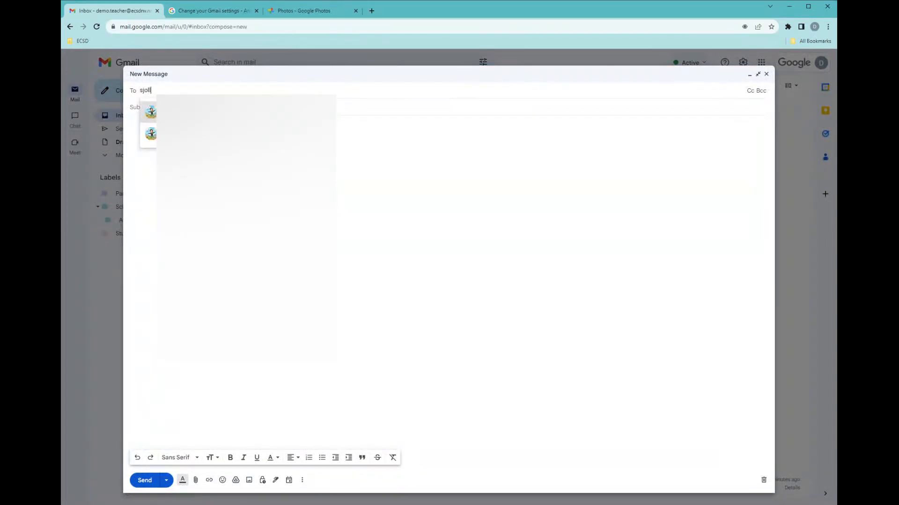
pyautogui.press('Return')
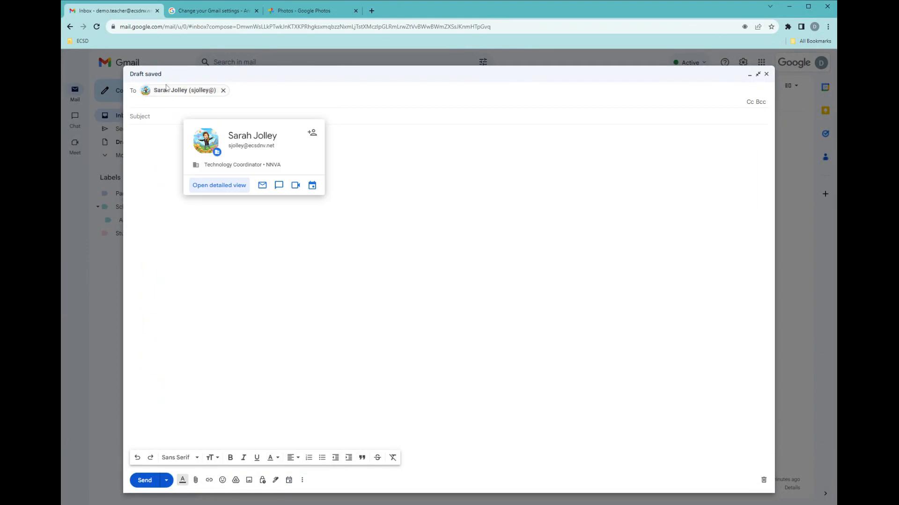
pyautogui.press('Tab')
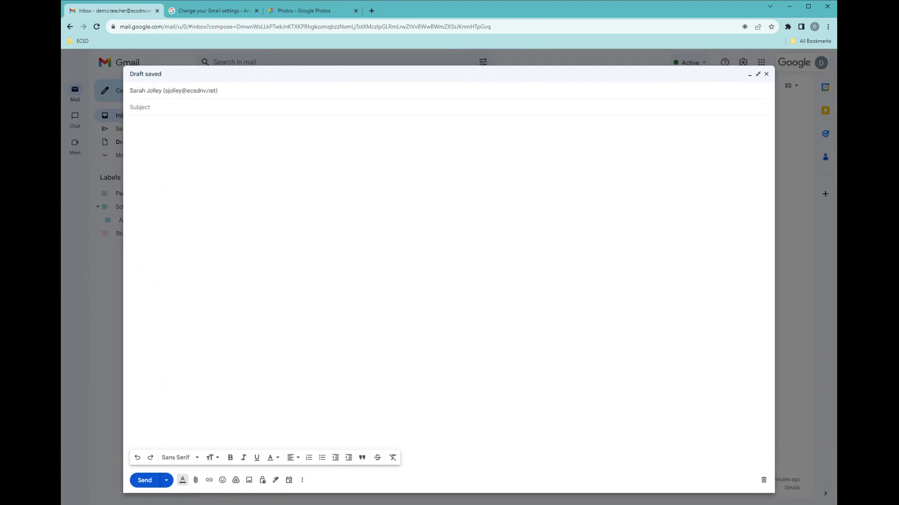
pyautogui.write("📩 Let's Revolutionize Our Email Game! 🚀")
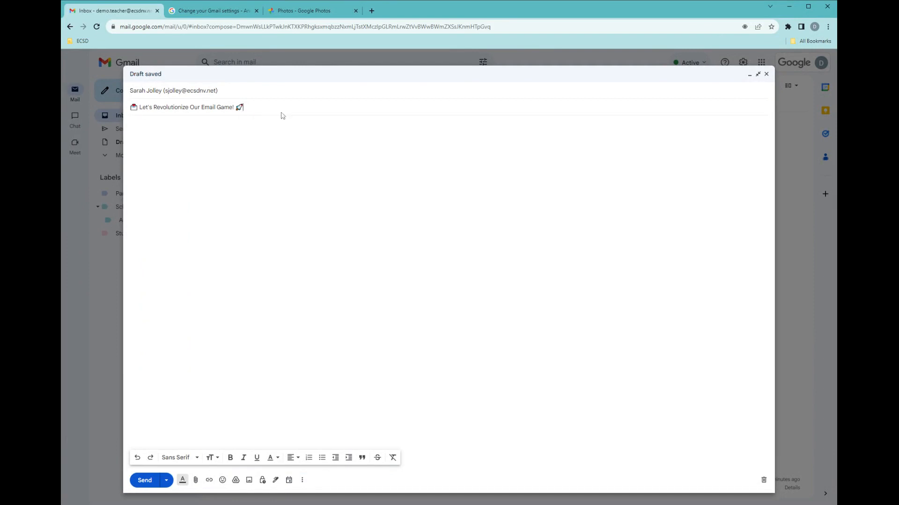
# - Browse the smileys and emotions in the emoji picker and close it without choosing one
pyautogui.click(223, 481)
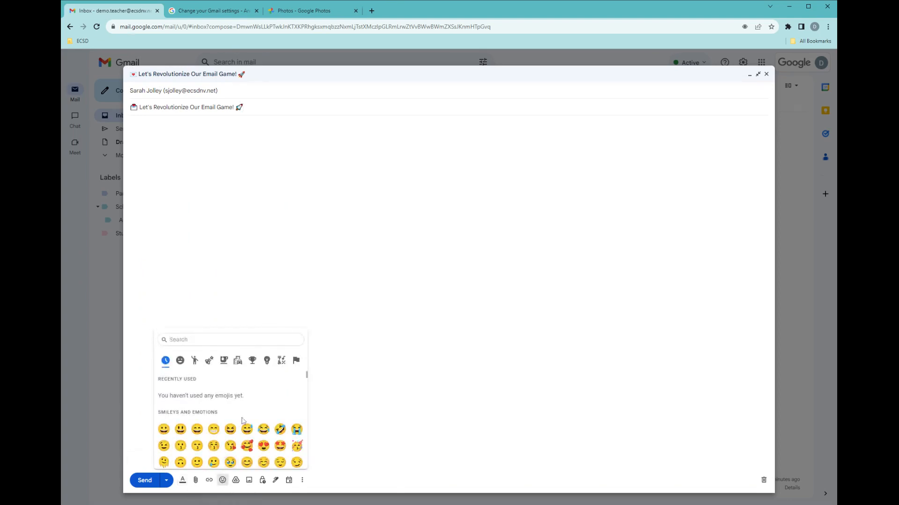
pyautogui.scroll(-3, 234, 403)
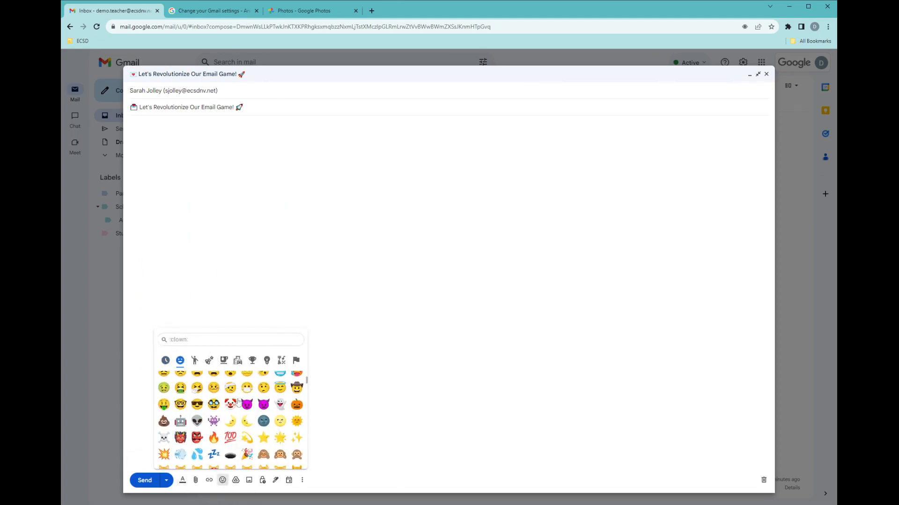
pyautogui.scroll(-1, 237, 402)
pyautogui.click(355, 291)
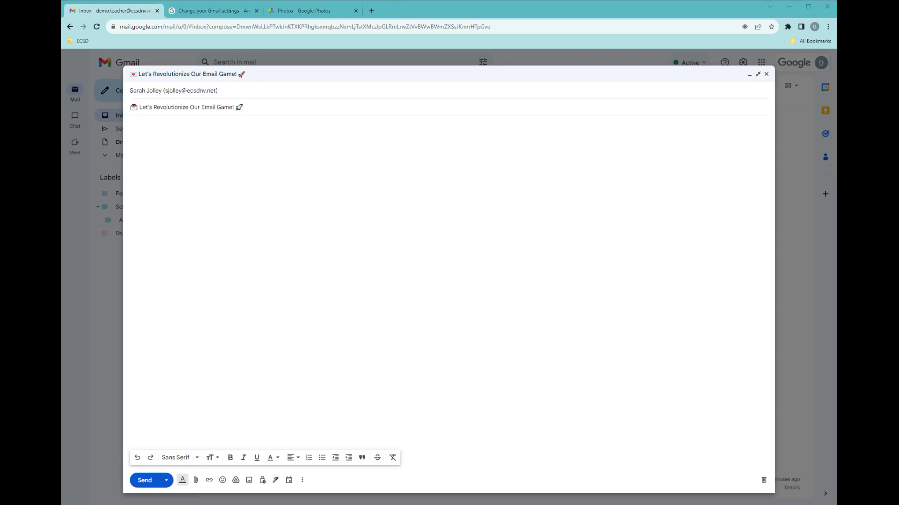
# - Fill the body with the six-point email campaign proposal and set its closing "Cheers," to Comic Sans MS in the largest text size
pyautogui.write("I've got an exciting proposal to boost our email game! Here's a snappy overview: 📝 Brief Creation: Marketing sends a brief with goals, audience, and key messaging. 🎨 Design & Content: Creative team crafts awesome content and designs. 📋 Review & Approval: Stakeholders give feedback for final touches. 📱 Testing & QA: We ensure flawless display across devices. 🚀 Deployment & Monitoring: Schedule, send, and track performance. 📊 Analysis & Learn: Dive into data to refine future campaigns. Let me know your thoughts or any ideas to spice it up! 😄 Cheers,")
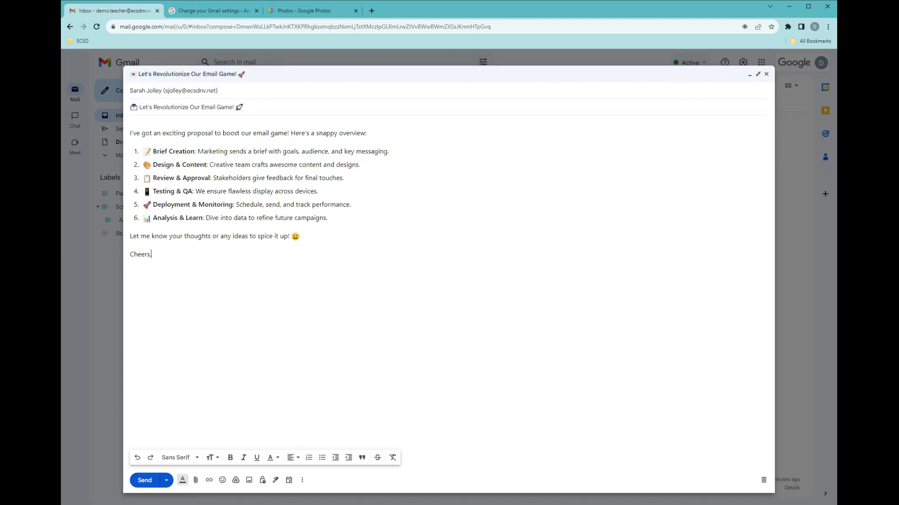
pyautogui.moveTo(152, 255); pyautogui.dragTo(120, 262)
pyautogui.click(179, 457)
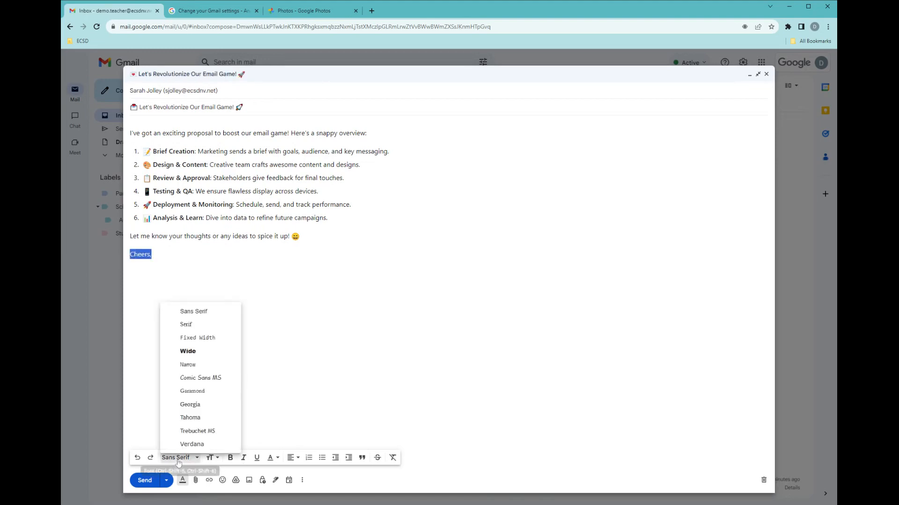
pyautogui.click(198, 380)
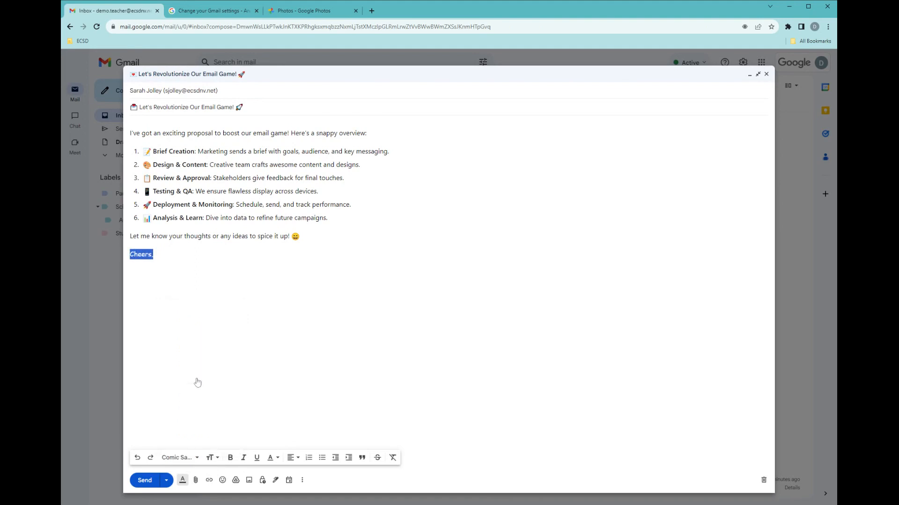
pyautogui.click(212, 458)
pyautogui.click(215, 443)
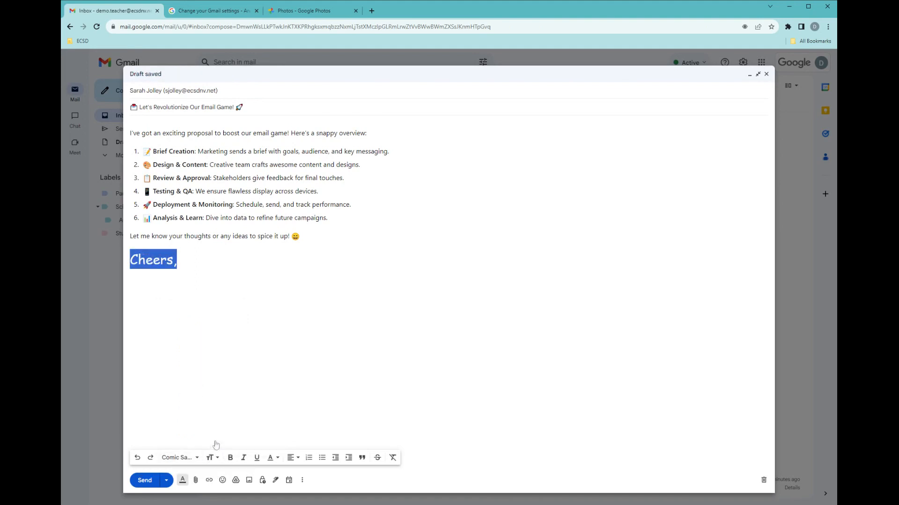
# - Try bold and italic formatting on the closing "Cheers," and remove both
pyautogui.click(230, 458)
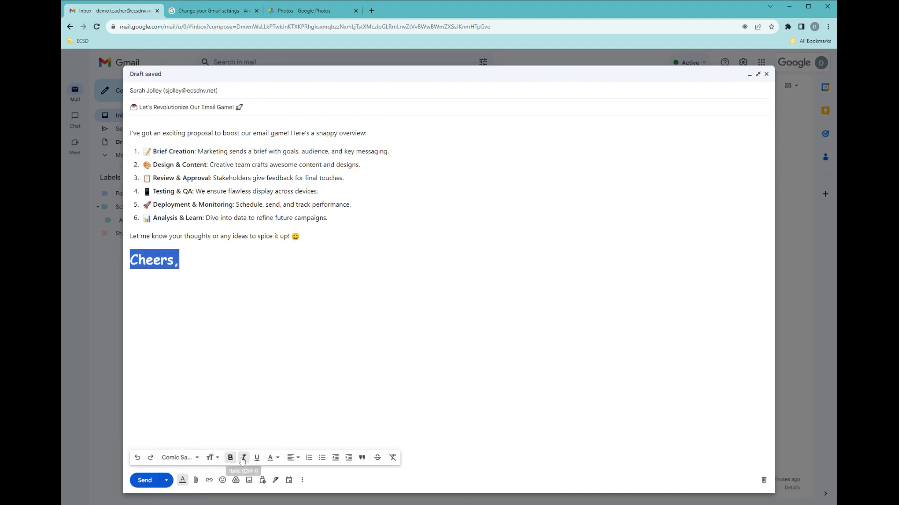
pyautogui.click(242, 461)
pyautogui.click(244, 461)
pyautogui.click(229, 461)
# - Color the closing "Cheers," text bright green
pyautogui.click(271, 458)
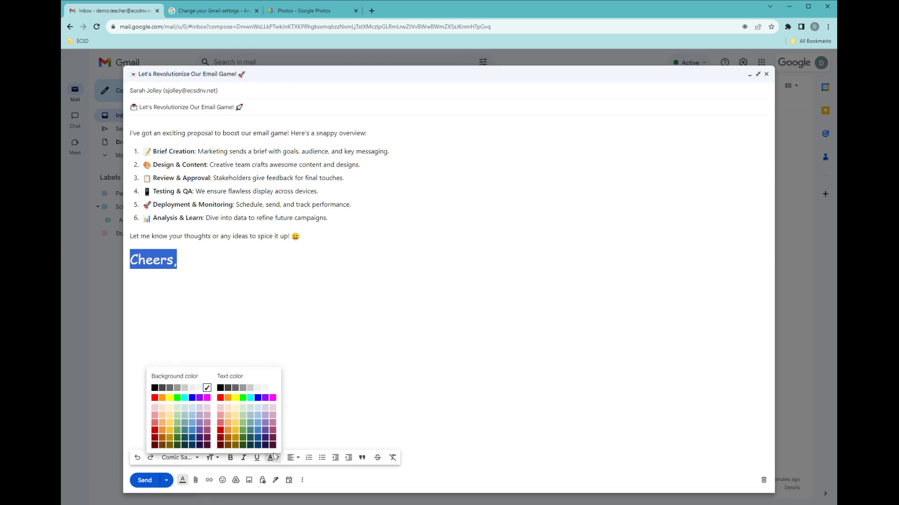
pyautogui.click(244, 400)
pyautogui.click(177, 260)
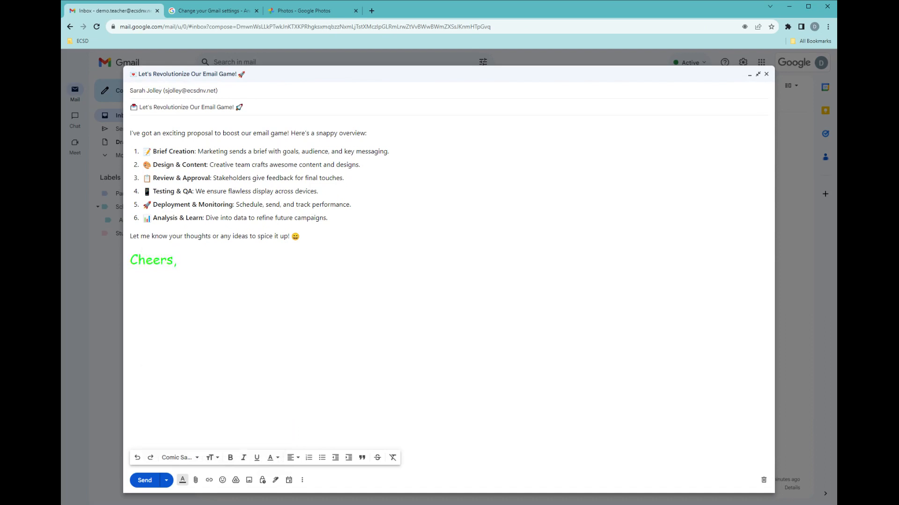
# - Try centering the "Cheers," line and return it to left alignment
pyautogui.click(298, 458)
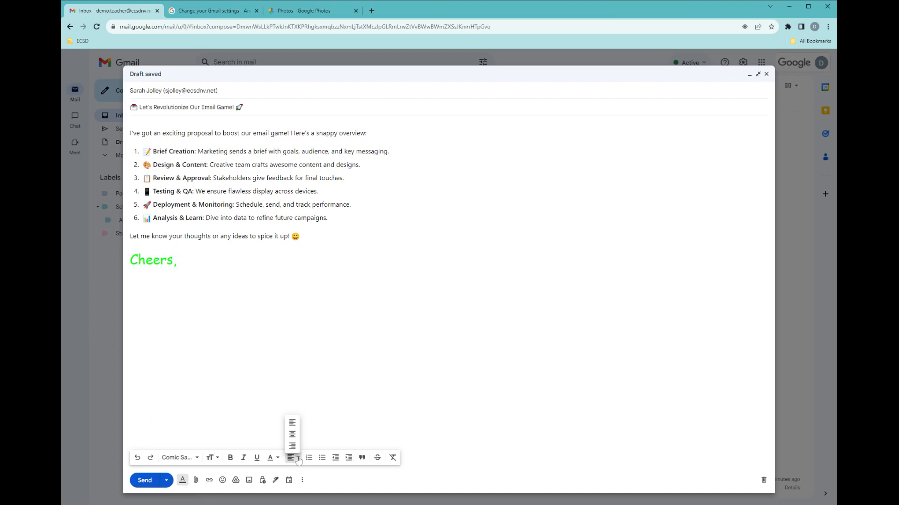
pyautogui.click(292, 435)
pyautogui.click(292, 457)
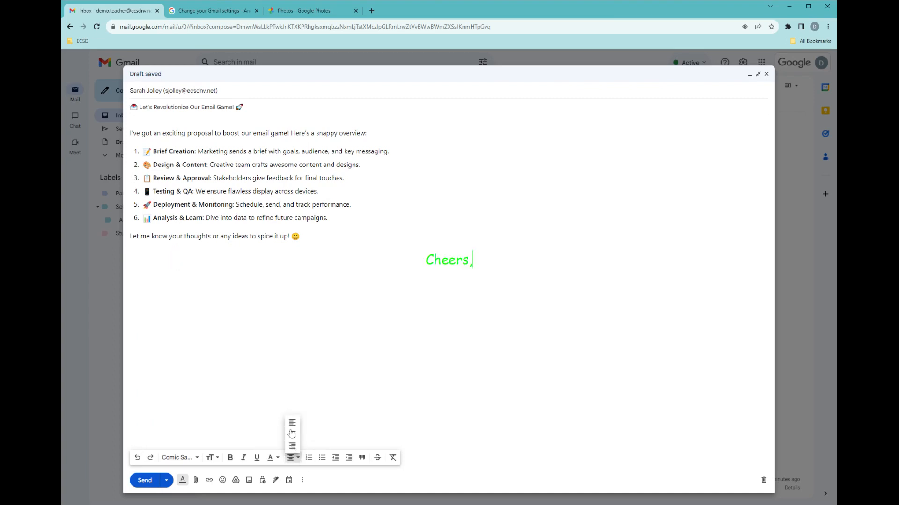
pyautogui.click(295, 425)
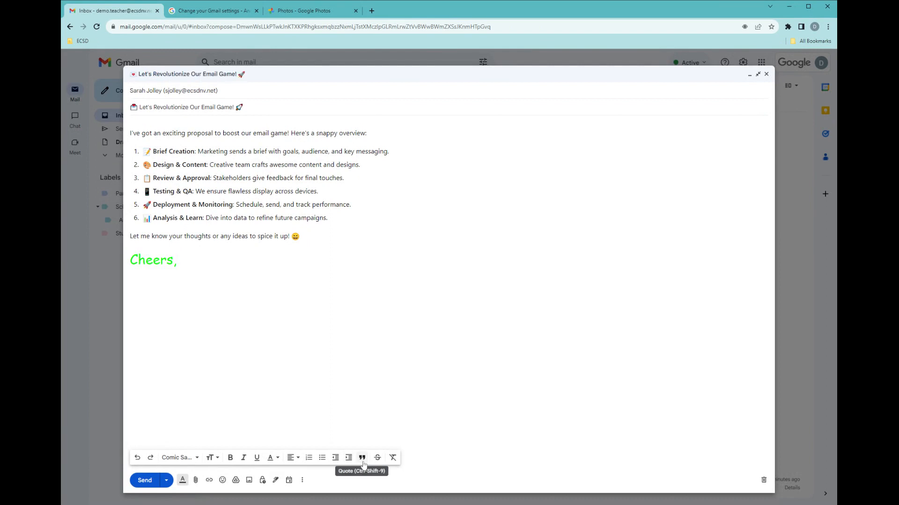
# - Try quote formatting on the opening line, and strikethrough and Remove formatting on the whole message body
pyautogui.click(131, 133)
pyautogui.click(362, 458)
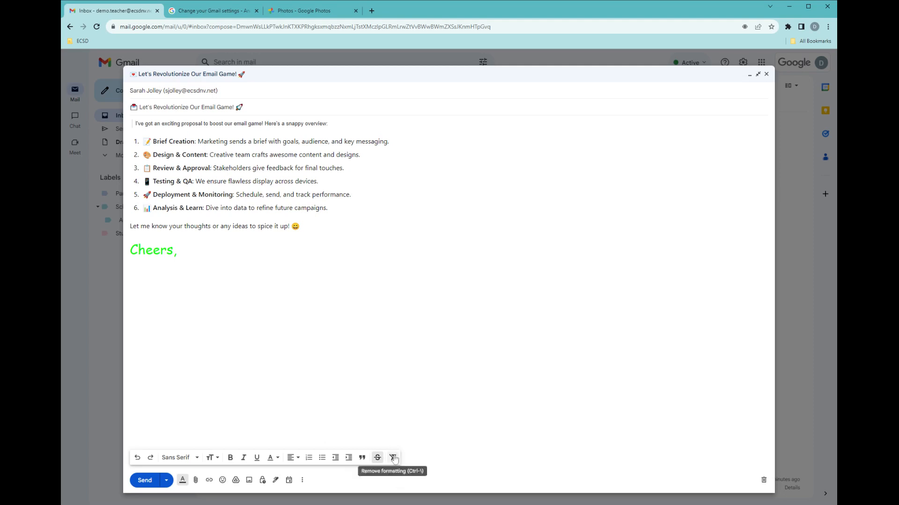
pyautogui.moveTo(180, 255); pyautogui.dragTo(75, 125)
pyautogui.click(377, 458)
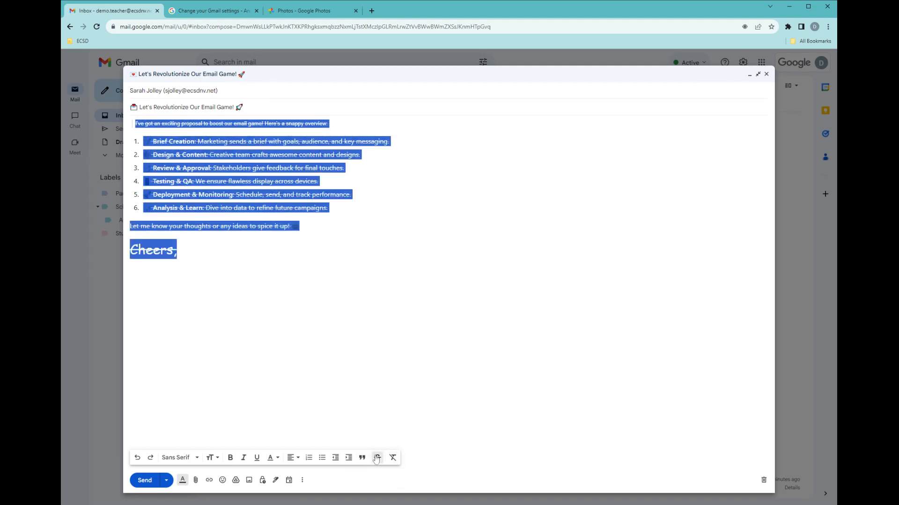
pyautogui.click(392, 458)
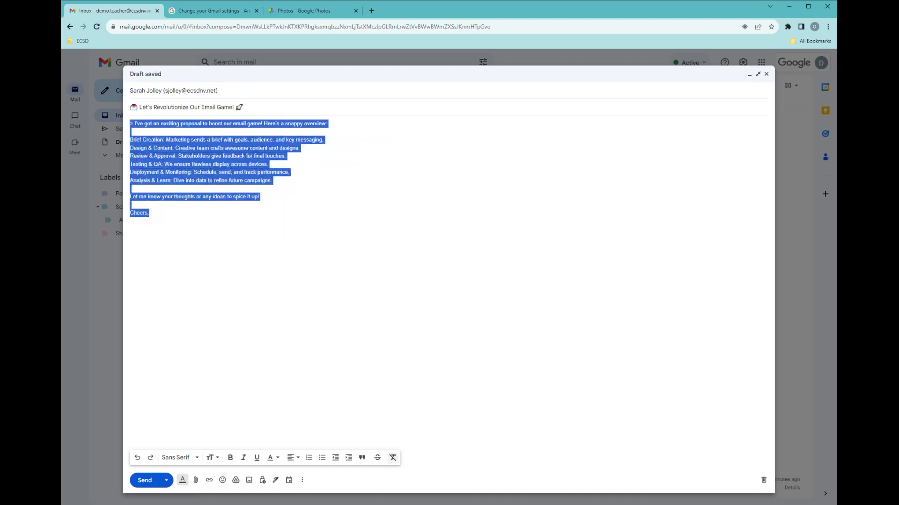
# - Undo the formatting removal, strikethrough and quote formatting in the message body
pyautogui.hotkey('ctrl', 'z')
pyautogui.click(177, 250)
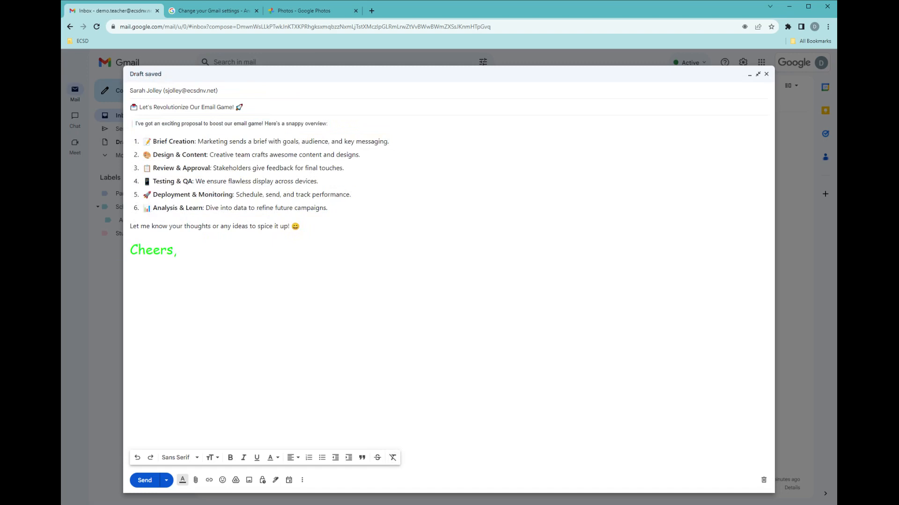
pyautogui.hotkey('ctrl', 'z')
pyautogui.hotkey('ctrl', 'z')
pyautogui.hotkey('ctrl', 'z')
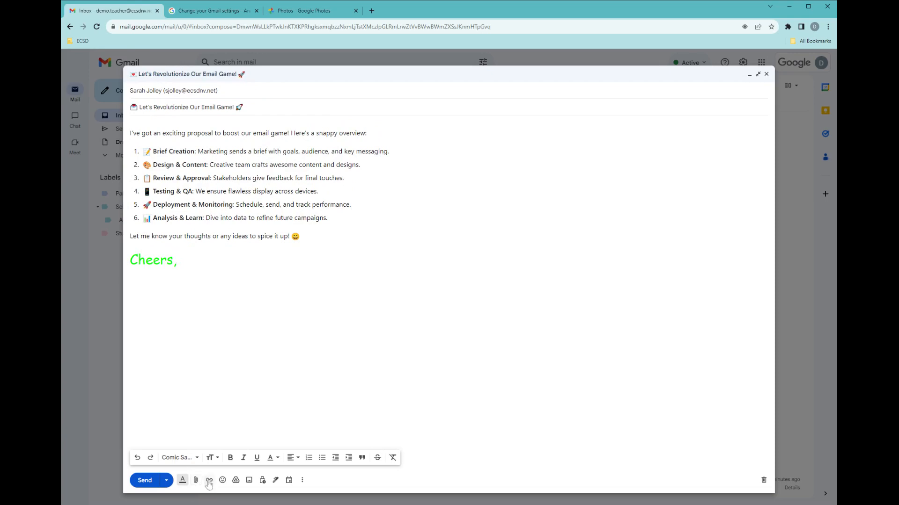
# - Try to copy the full web address of the "Change your Gmail settings" help page
pyautogui.click(218, 18)
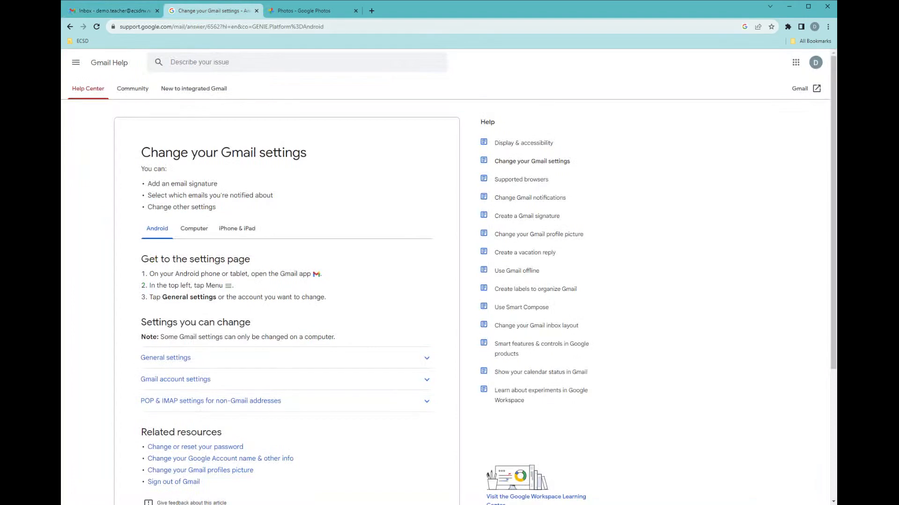
pyautogui.hotkey('ctrl', 'l')
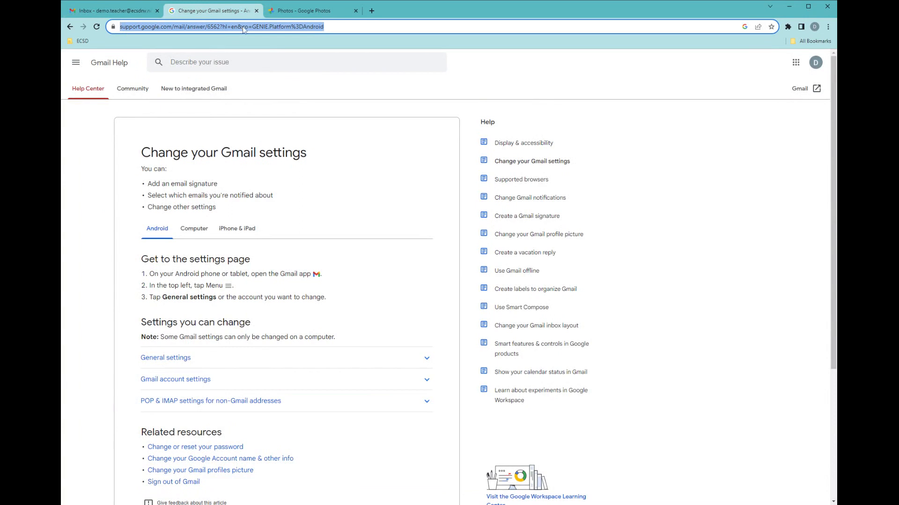
pyautogui.click(188, 27)
pyautogui.moveTo(346, 26); pyautogui.dragTo(119, 26)
pyautogui.hotkey('ctrl', 'c')
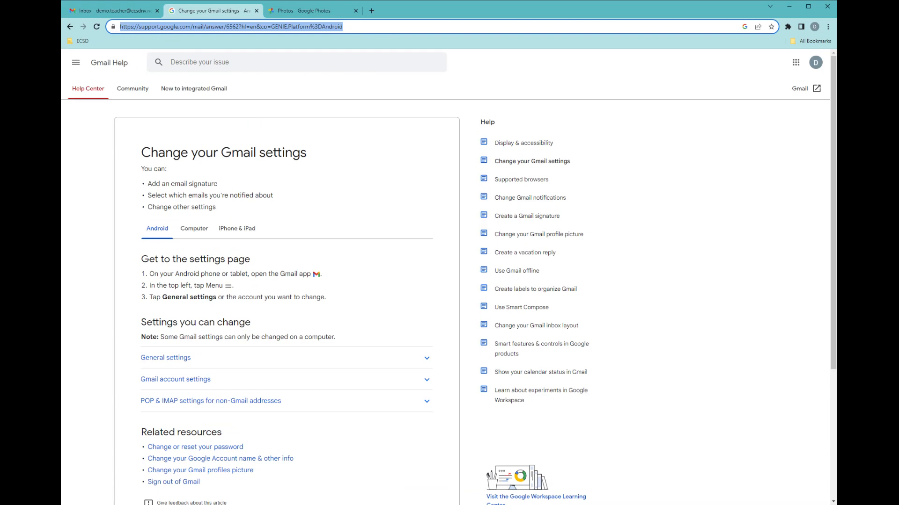
# - Return to the email draft and add the line "Check out this website." above the closing "Cheers,"
pyautogui.click(132, 8)
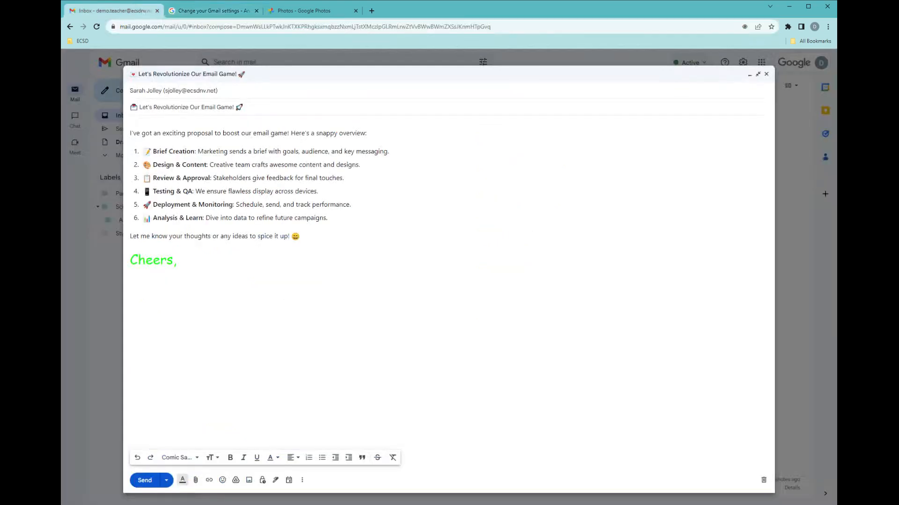
pyautogui.click(301, 237)
pyautogui.press('Return')
pyautogui.write('Chec')
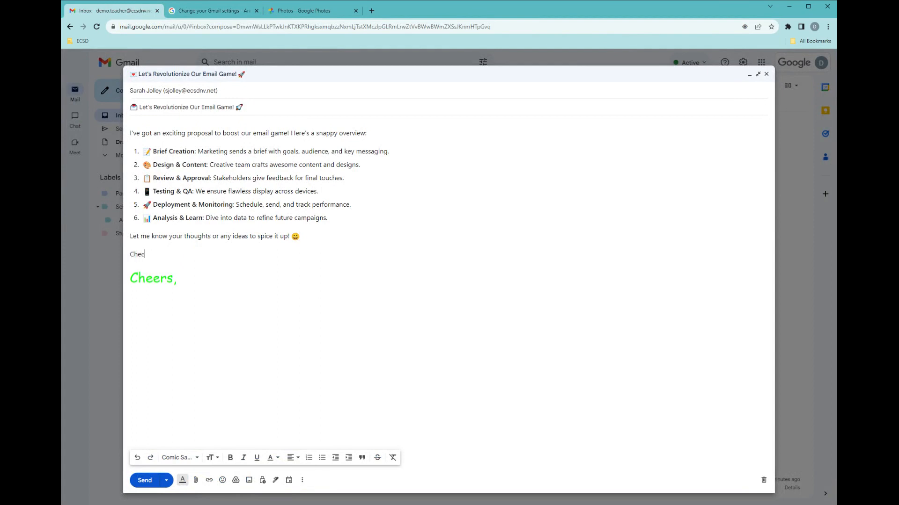
pyautogui.write('k out this website.')
# - Try to paste the help page address after "Check out this website." and undo the pasted content
pyautogui.write("I've got an exciting proposal to boost our email game! Here's a snappy overview: 📝 Brief Creation: Marketing sends a brief with goals, audience, and key messaging. 🎨 Design & Content: Creative team crafts awesome content and designs. 📋 Review & Approval: Stakeholders give feedback for final touches. 📱 Testing & QA: We ensure flawless display across devices. 🚀 Deployment & Monitoring: Schedule, send, and track performance. 📊 Analysis & Learn: Dive into data to refine future campaigns. Let me know your thoughts or any ideas to spice it up! 😄 Cheers,")
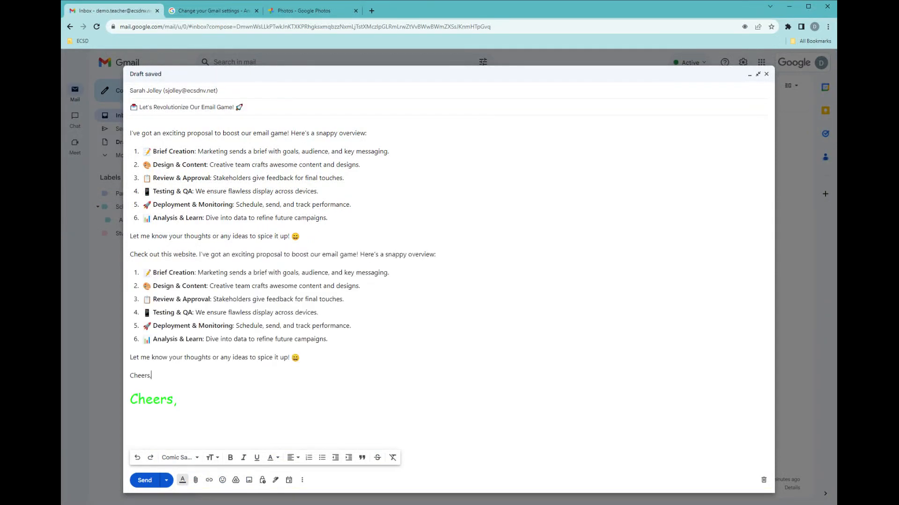
pyautogui.hotkey('ctrl', 'z')
# - Copy the full web address of the "Change your Gmail settings" help page and paste it after "Check out this website." in the draft
pyautogui.click(221, 10)
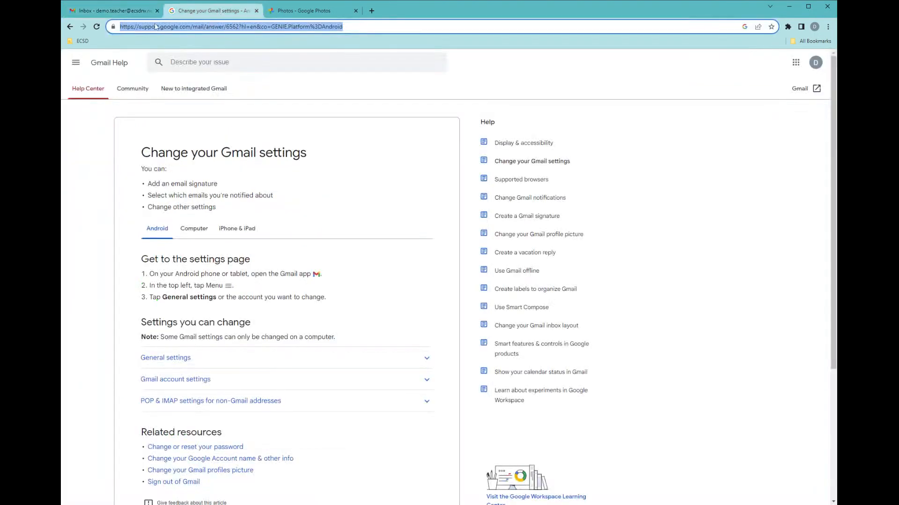
pyautogui.click(112, 10)
pyautogui.hotkey('ctrl', 'v')
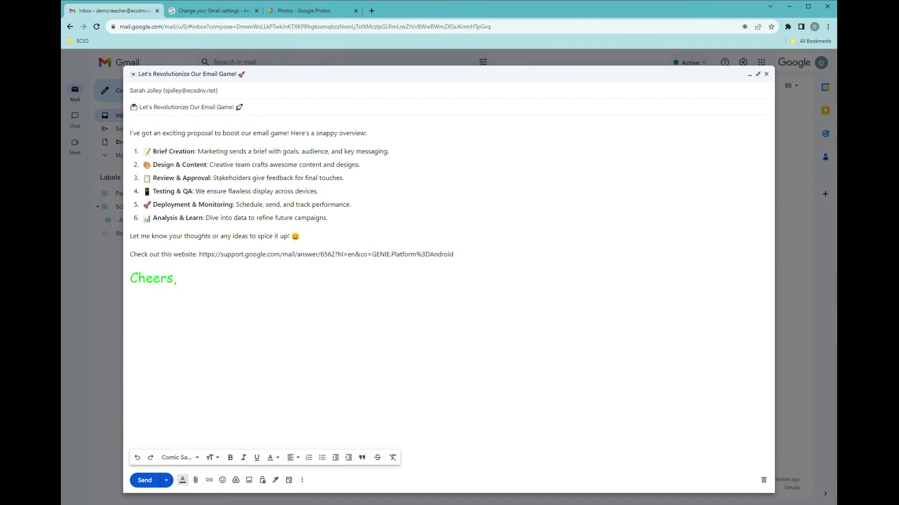
# - Remove the pasted address from the message and link the text "Check out this website." to the copied help page address
pyautogui.moveTo(455, 254); pyautogui.dragTo(123, 259)
pyautogui.press('BackSpace')
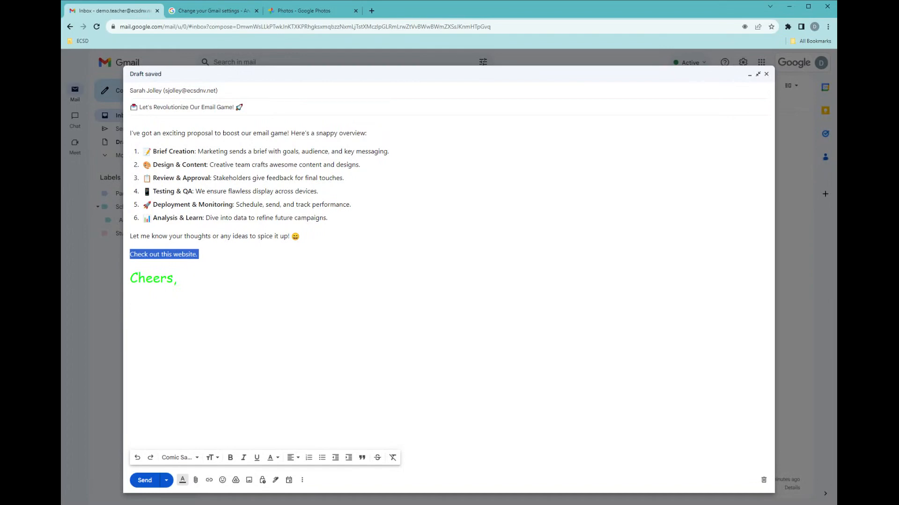
pyautogui.click(209, 481)
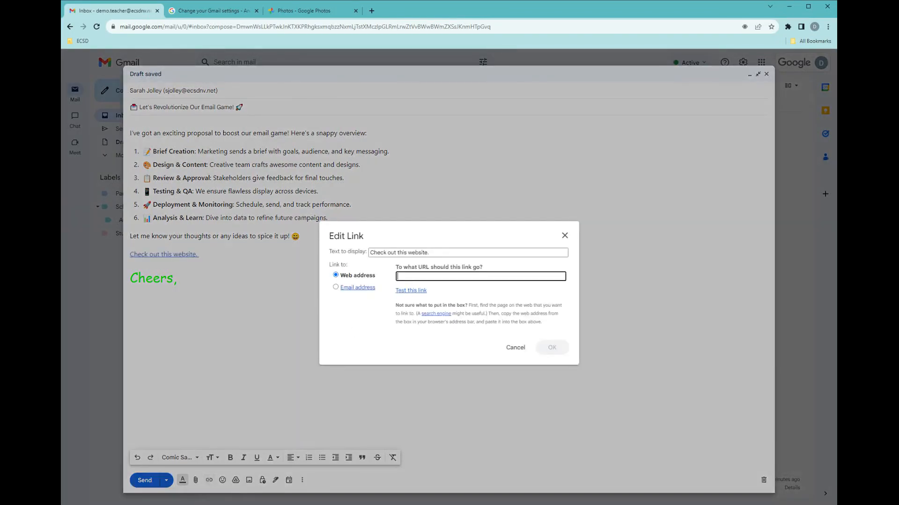
pyautogui.hotkey('ctrl', 'v')
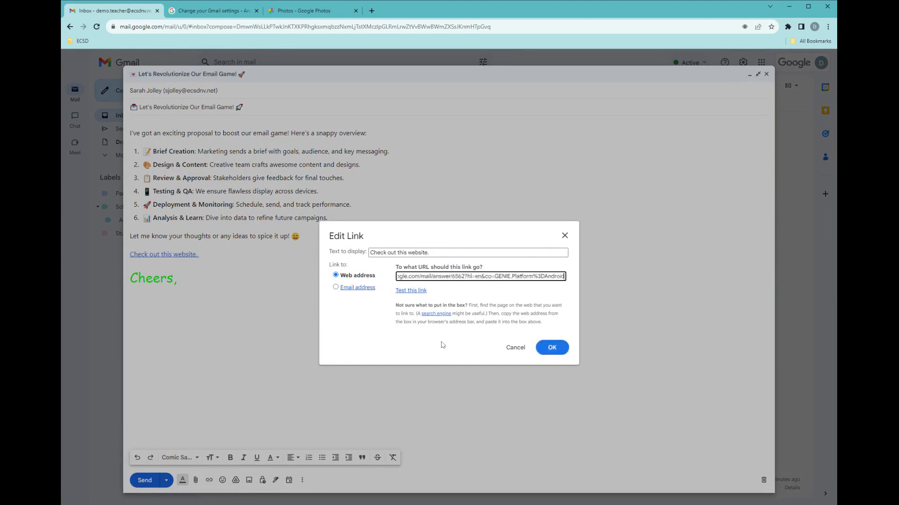
pyautogui.click(560, 354)
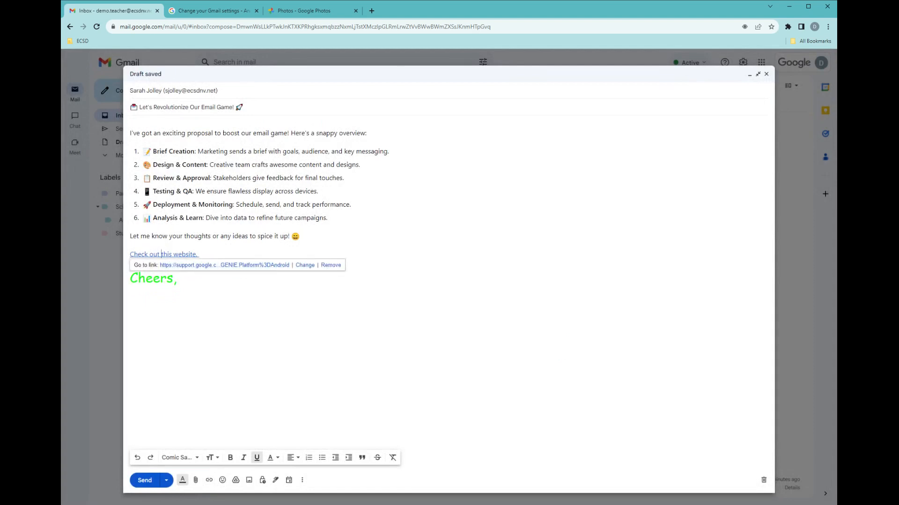
# - Look at the emojis available for insertion after the closing "Cheers," and close the emoji picker
pyautogui.click(177, 280)
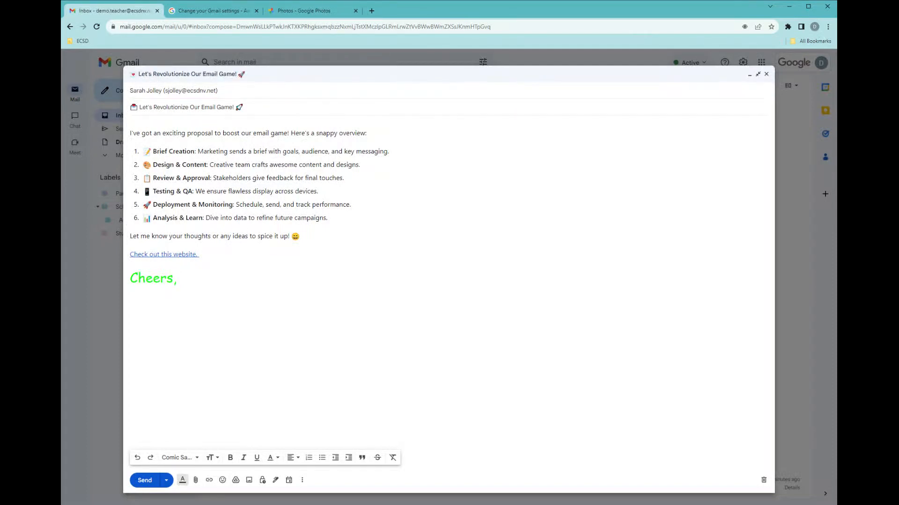
pyautogui.click(222, 480)
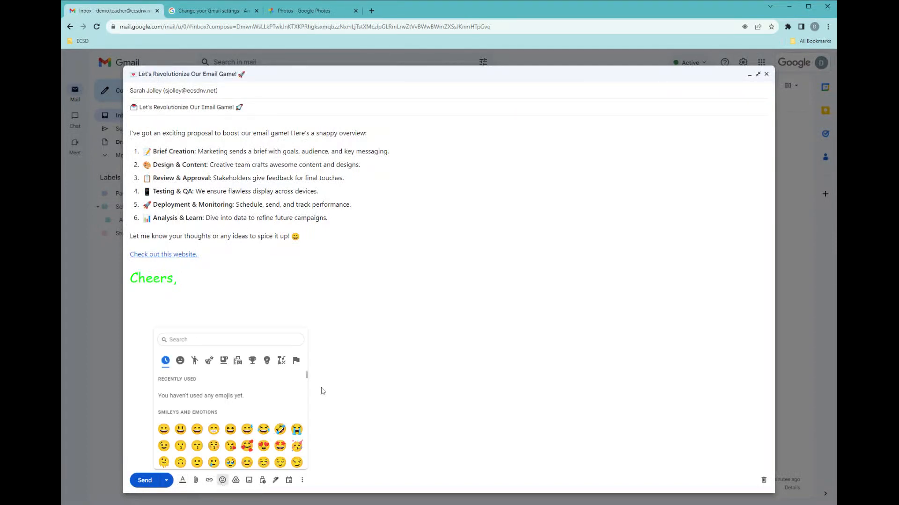
pyautogui.click(182, 480)
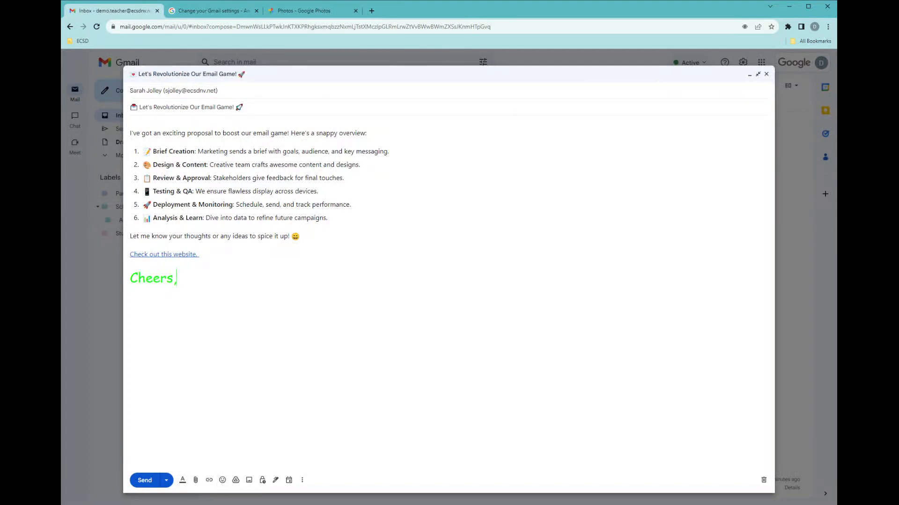
# - Insert the file "Email Draft" from My Drive as a Drive link below the closing "Cheers,"
pyautogui.click(236, 481)
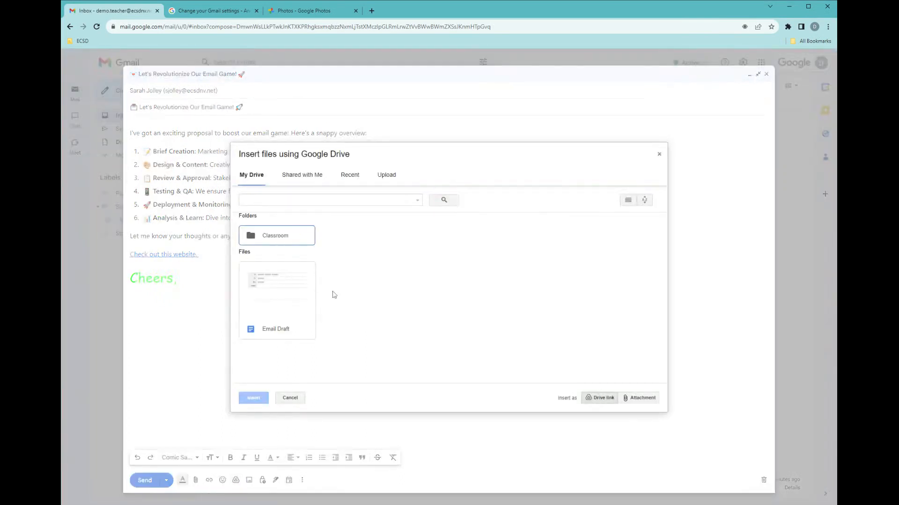
pyautogui.click(265, 292)
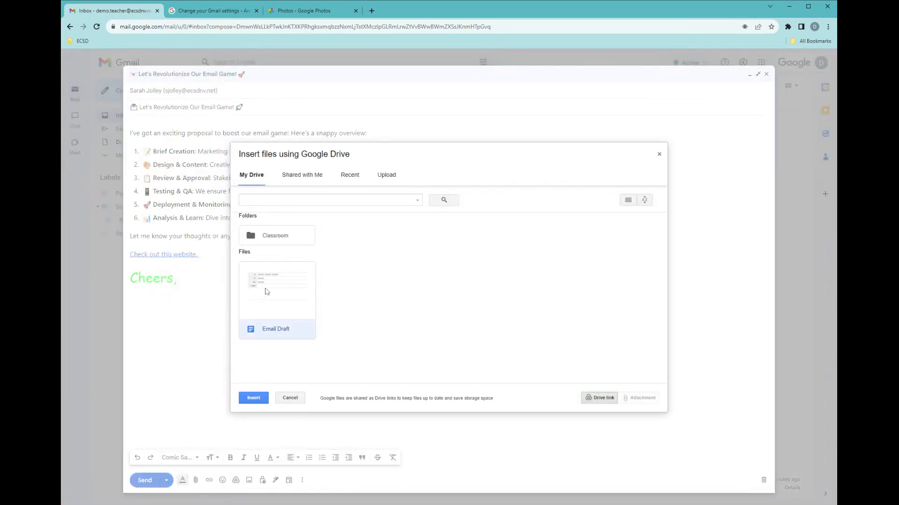
pyautogui.click(255, 397)
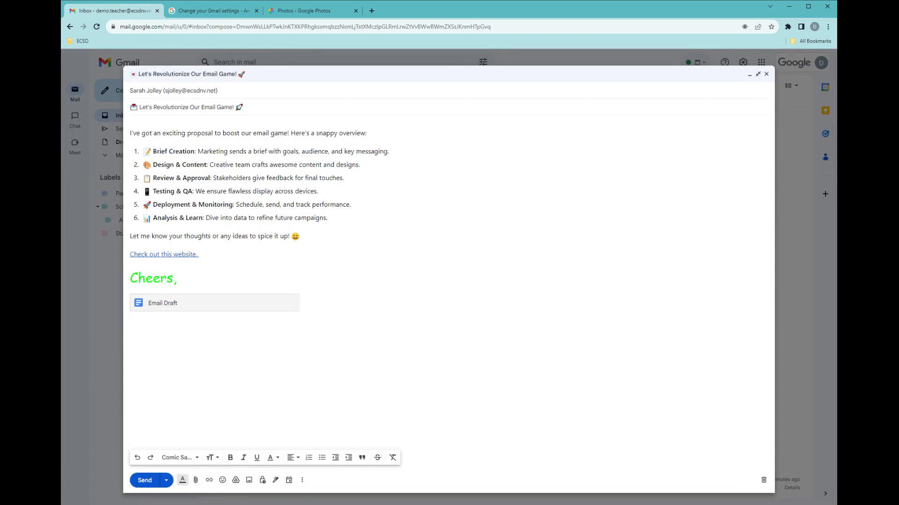
# - Open the linked "Email Draft" document, view its sharing settings and return to the email draft
pyautogui.moveTo(186, 90)
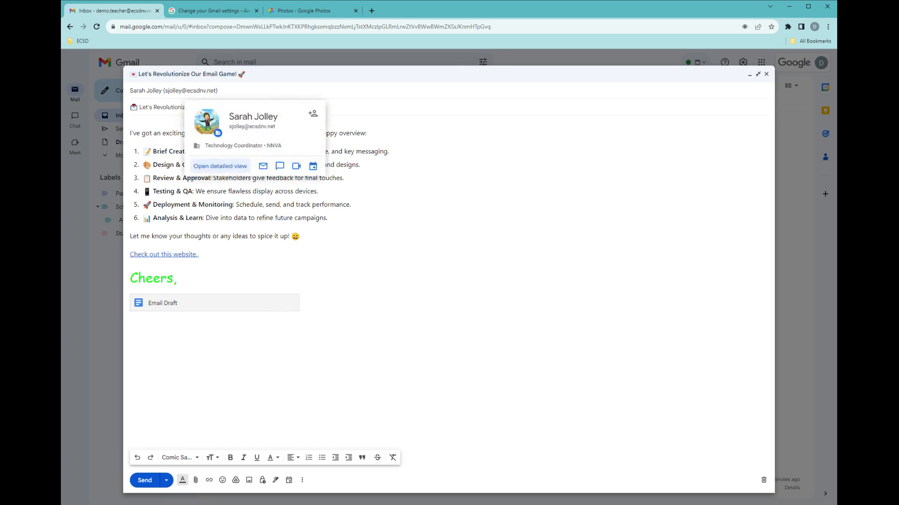
pyautogui.click(155, 302)
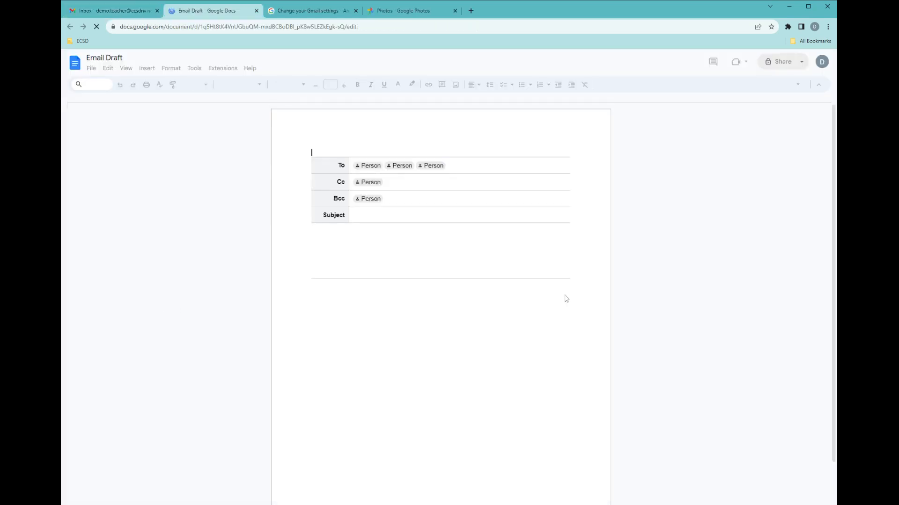
pyautogui.click(774, 61)
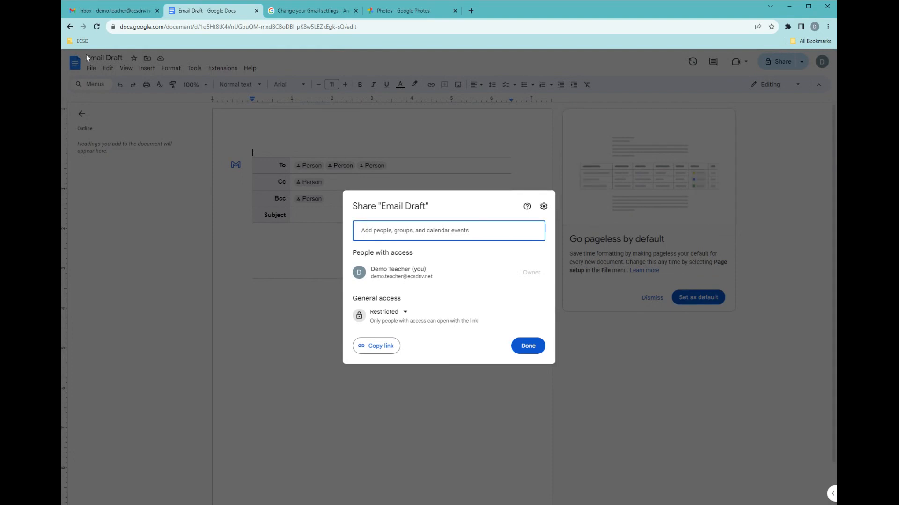
pyautogui.click(111, 10)
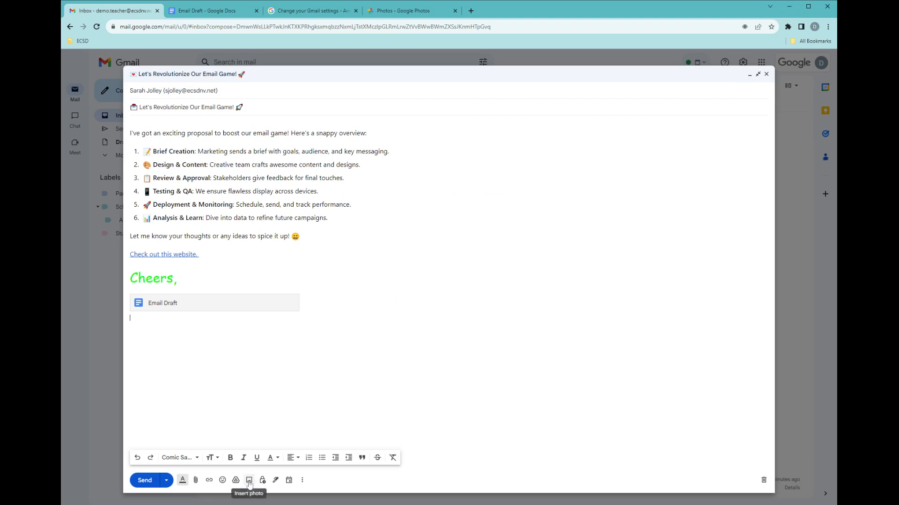
# - Add a blank line after the numbered list and insert the cartoon envelope picture from Photos there as an inline image
pyautogui.click(328, 218)
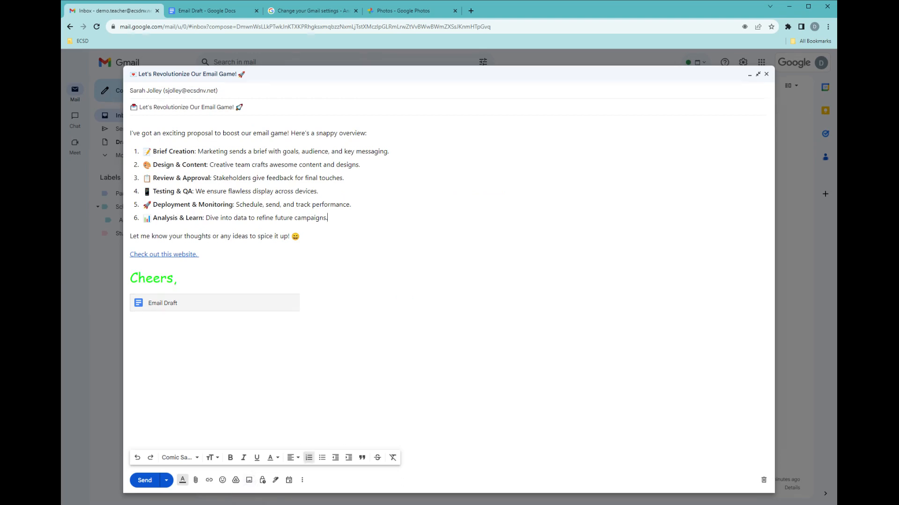
pyautogui.press('Return')
pyautogui.press('Return')
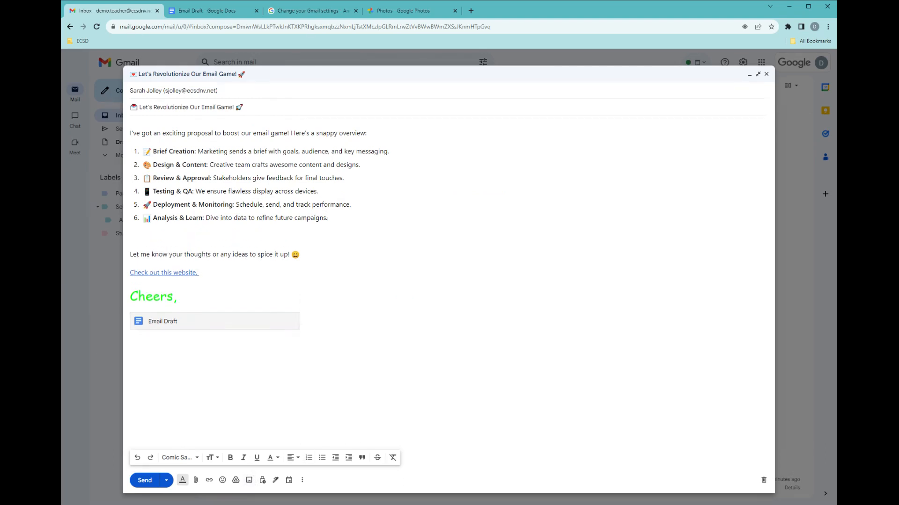
pyautogui.click(249, 480)
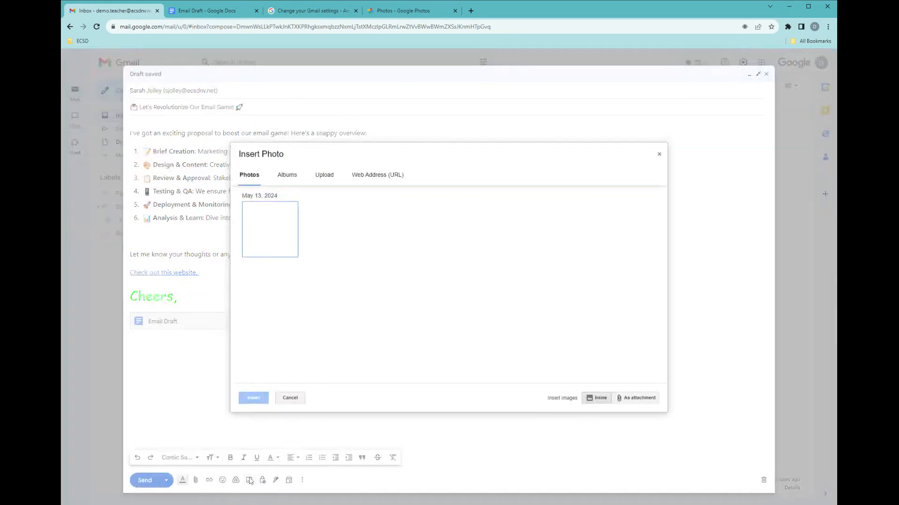
pyautogui.click(278, 216)
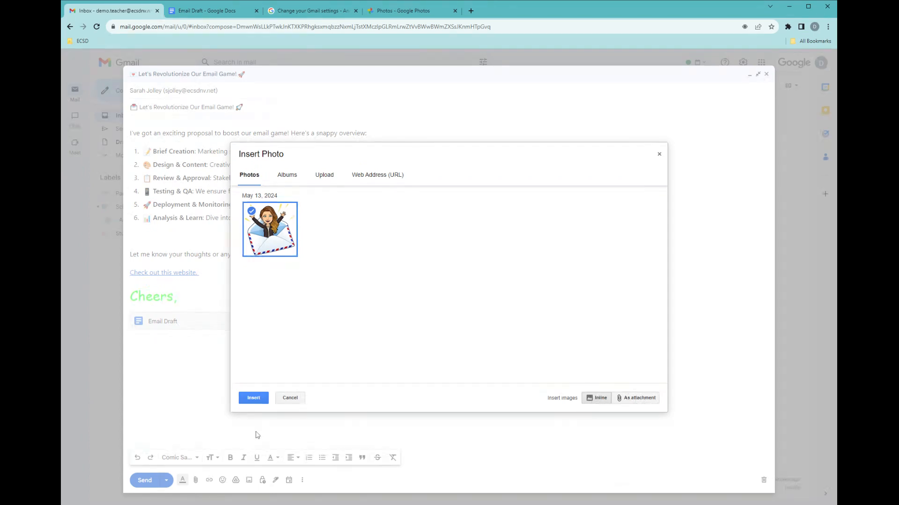
pyautogui.click(252, 400)
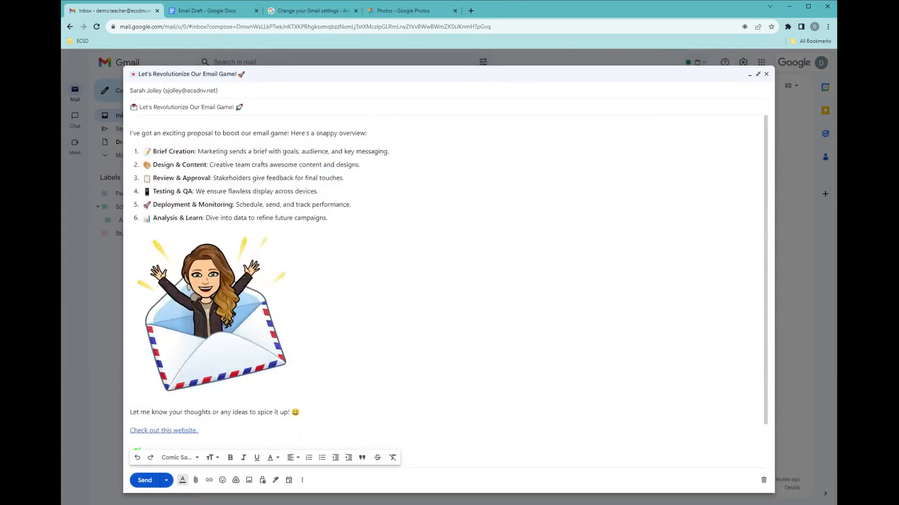
# - Set the size of the inserted envelope picture to Small
pyautogui.click(212, 314)
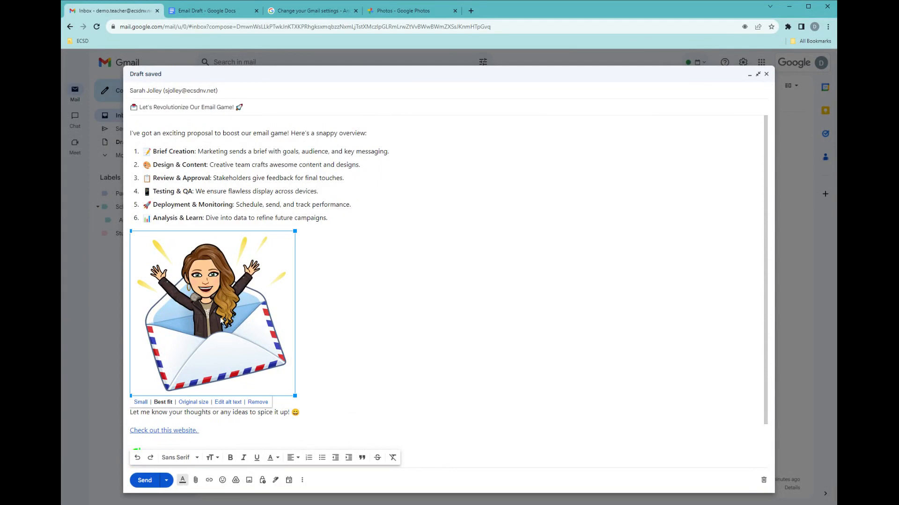
pyautogui.click(141, 403)
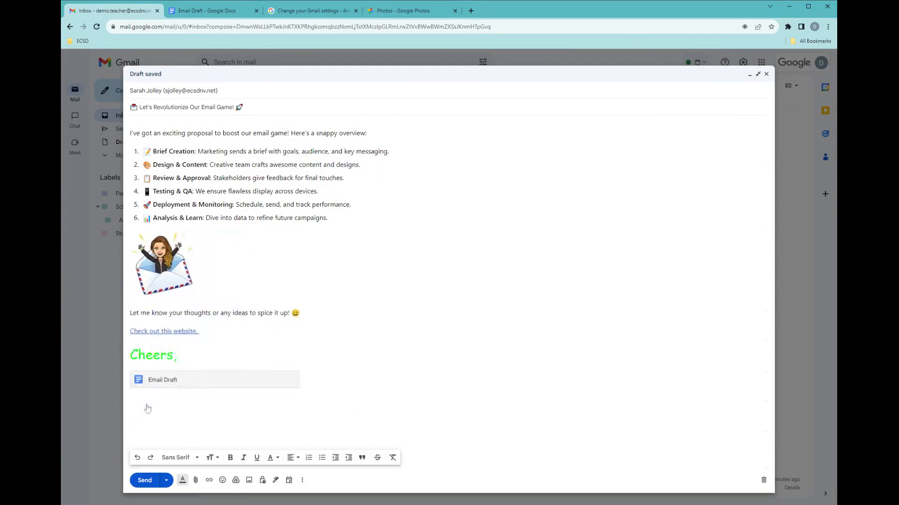
pyautogui.click(192, 281)
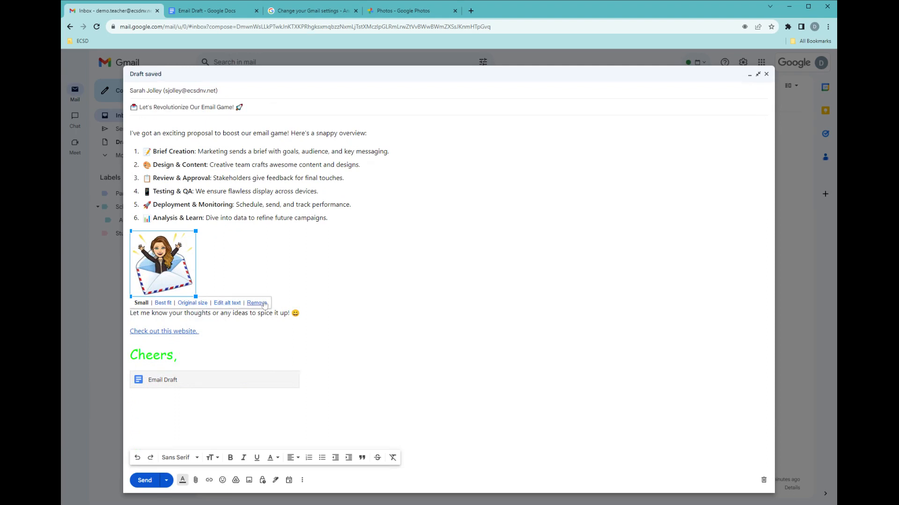
pyautogui.click(267, 272)
# - Set the envelope picture's alt text to "Bitmoji of Mail"
pyautogui.click(163, 264)
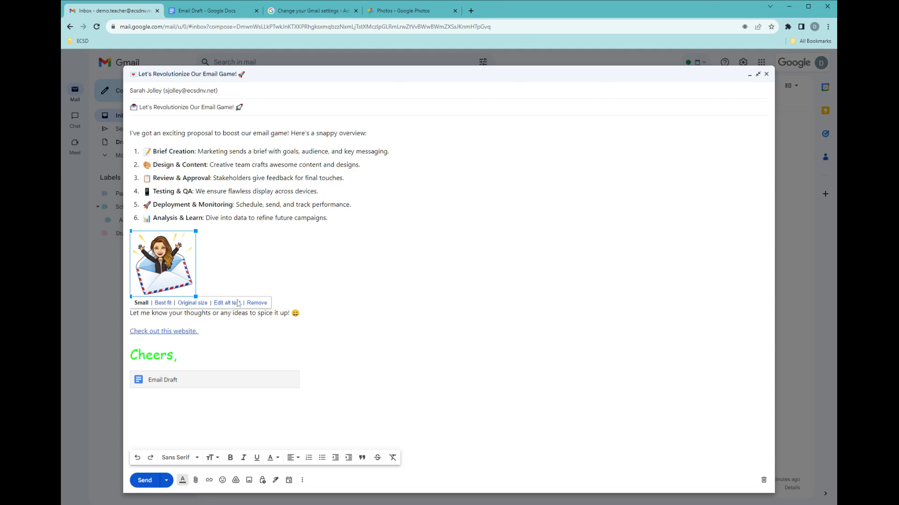
pyautogui.click(236, 304)
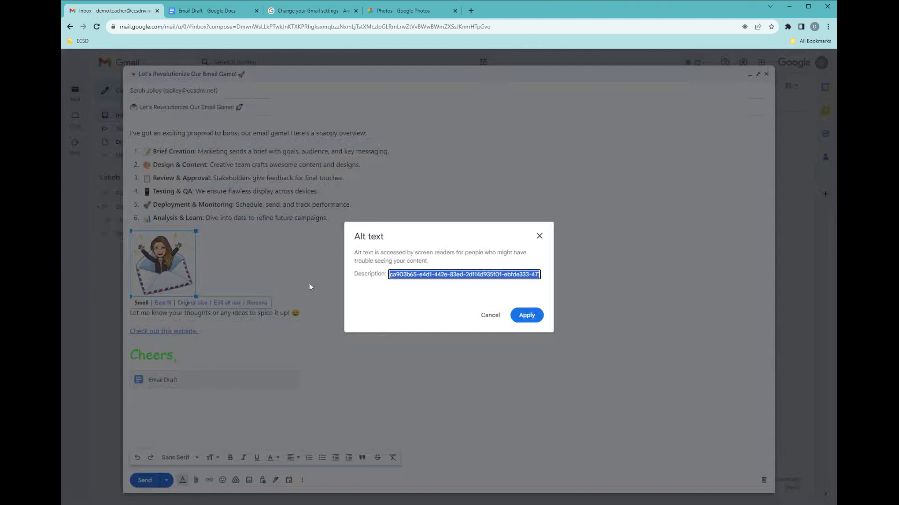
pyautogui.write('Bit')
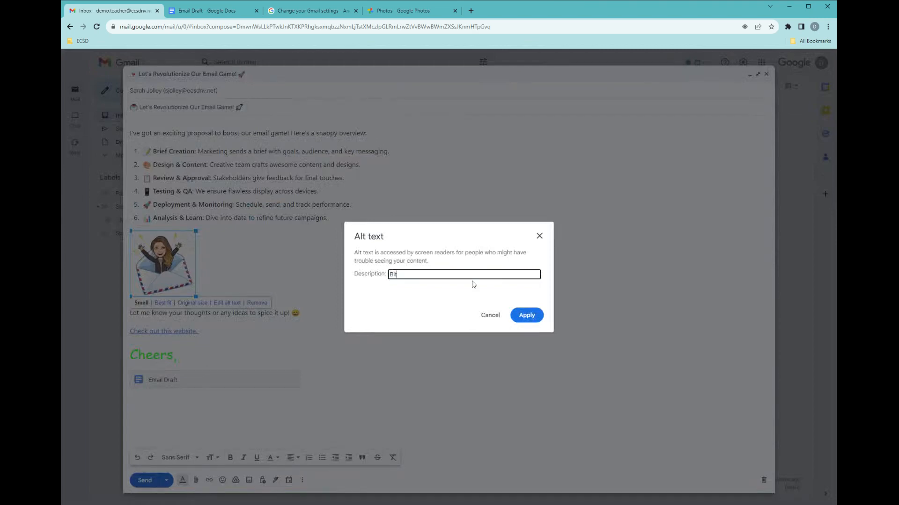
pyautogui.write('moji of Mail')
pyautogui.press('Return')
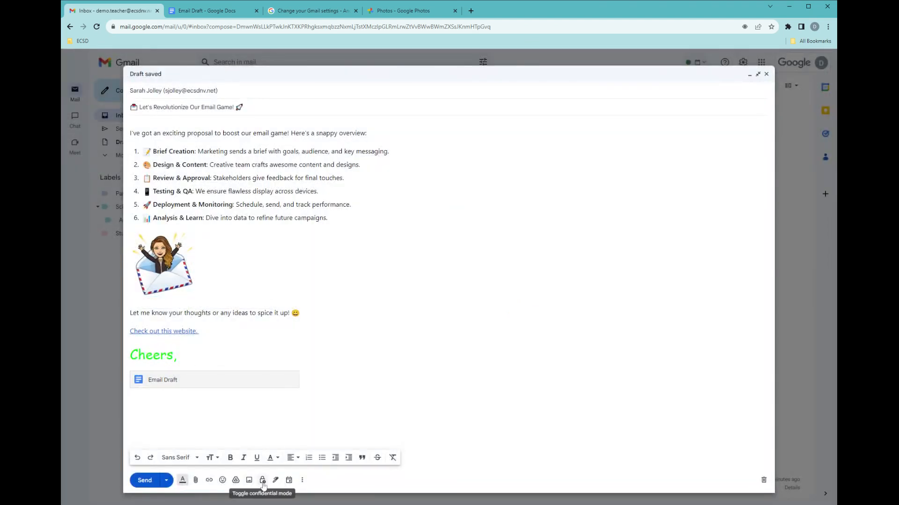
# - View the confidential mode settings and their expiration choices, leaving them without saving
pyautogui.click(262, 481)
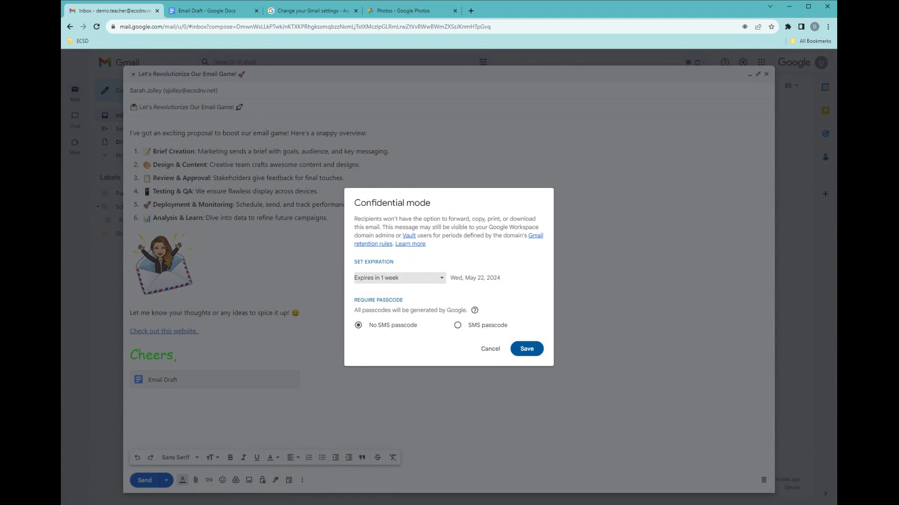
pyautogui.click(440, 279)
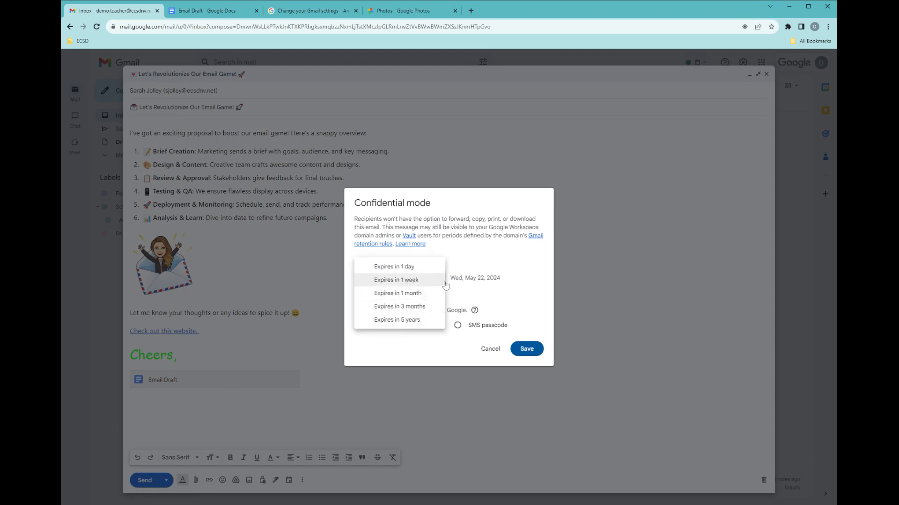
pyautogui.click(520, 287)
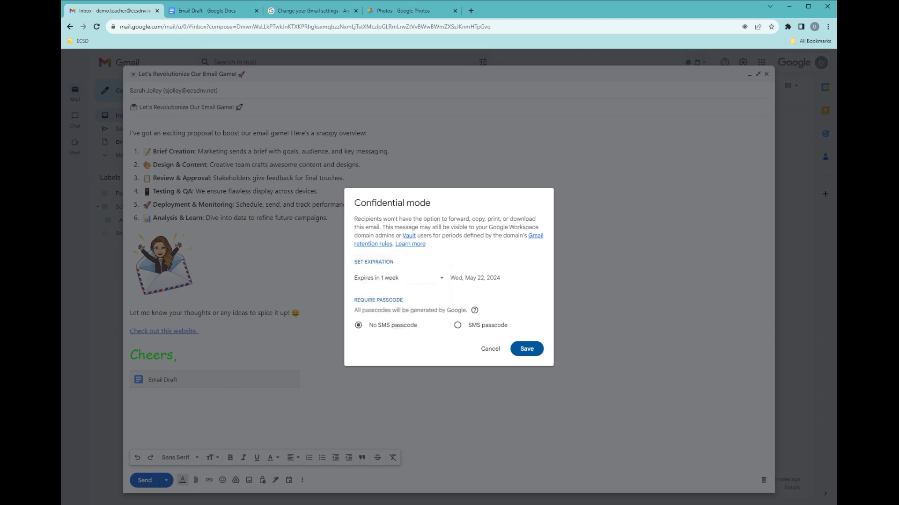
pyautogui.click(489, 350)
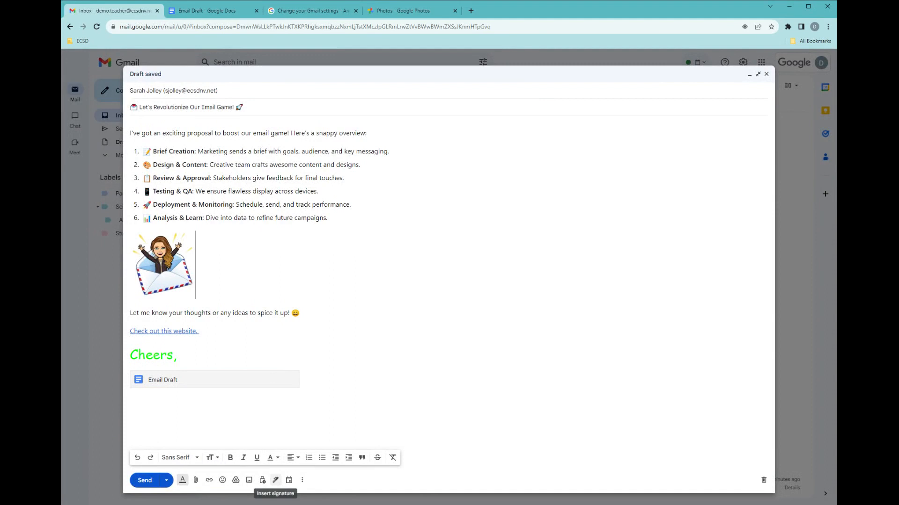
# - Check the draft's signature choices, minimize the draft and open the Signature section of the general mail settings
pyautogui.click(276, 480)
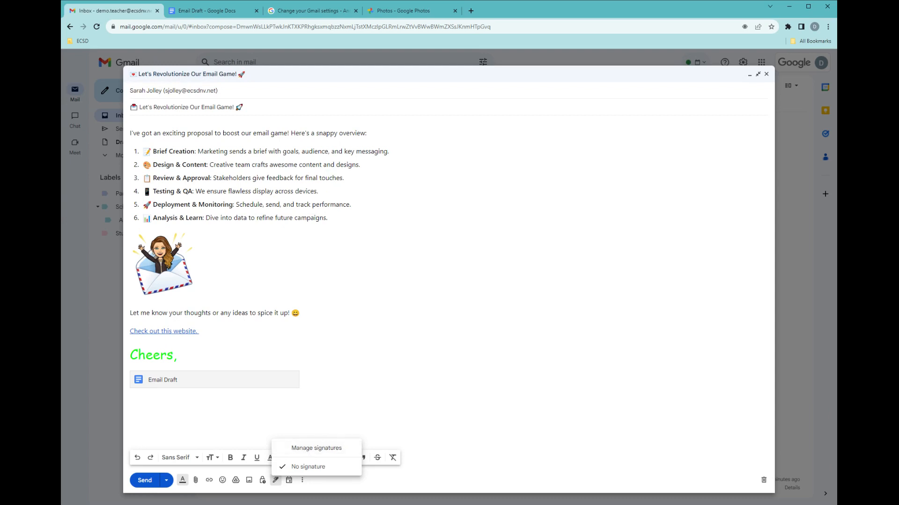
pyautogui.click(750, 74)
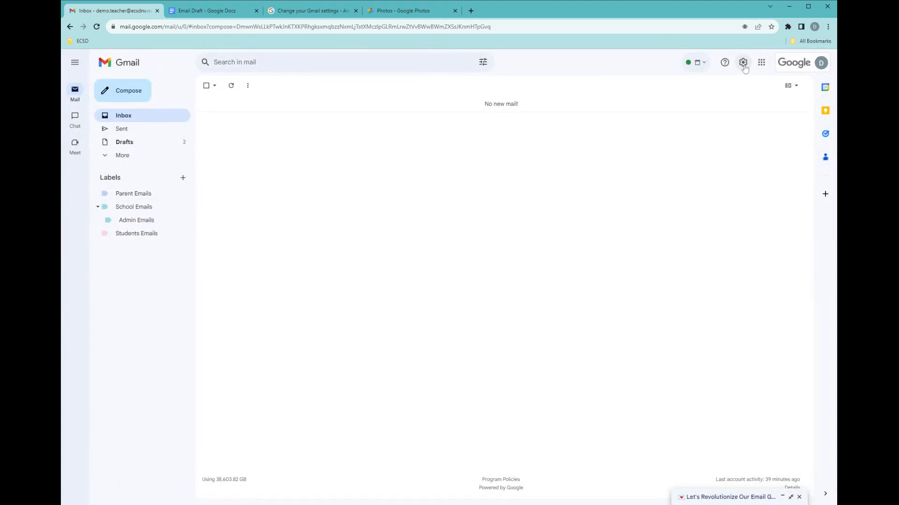
pyautogui.click(744, 68)
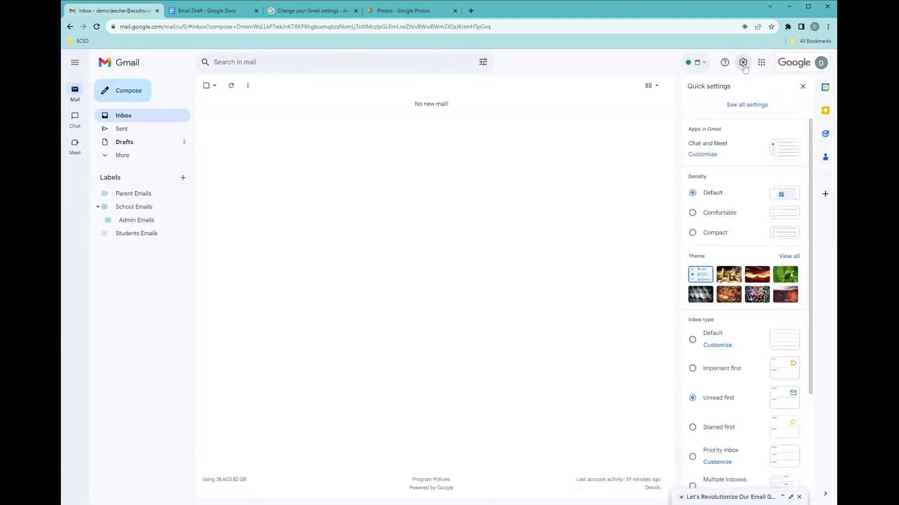
pyautogui.click(756, 104)
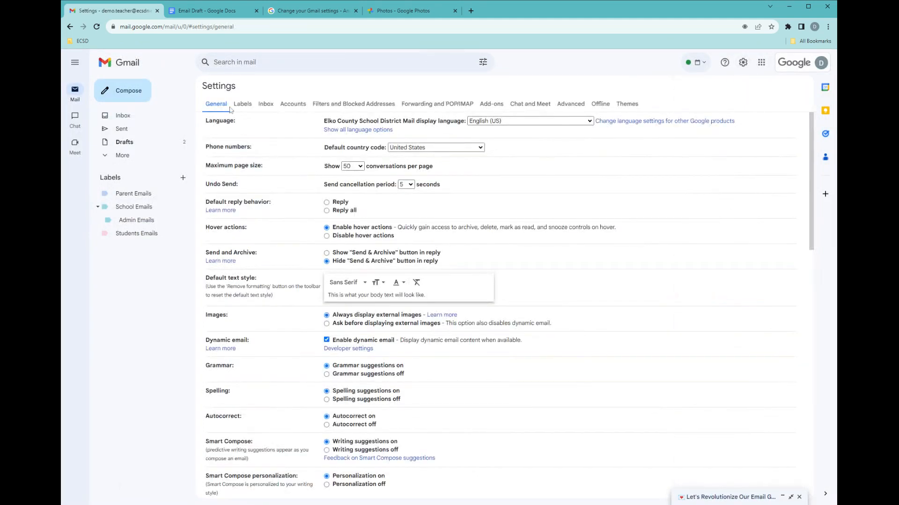
pyautogui.scroll(-5, 466, 268)
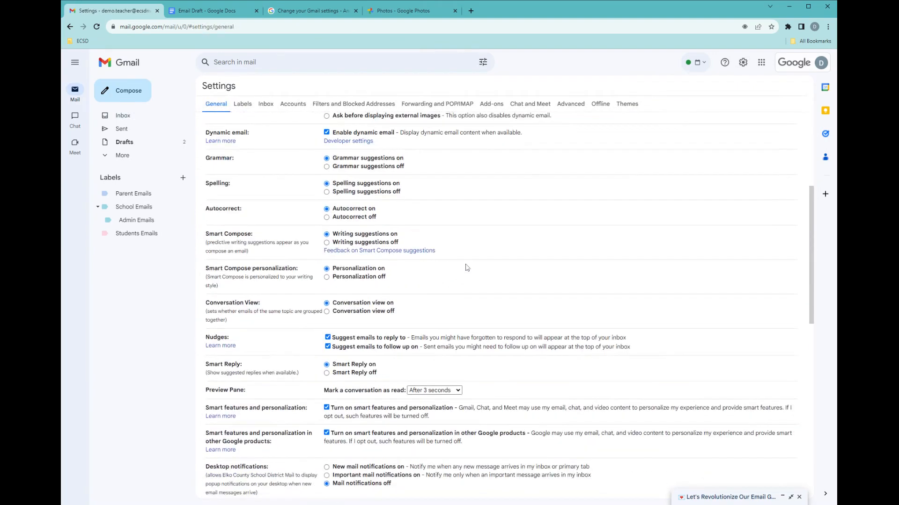
pyautogui.scroll(-5, 466, 268)
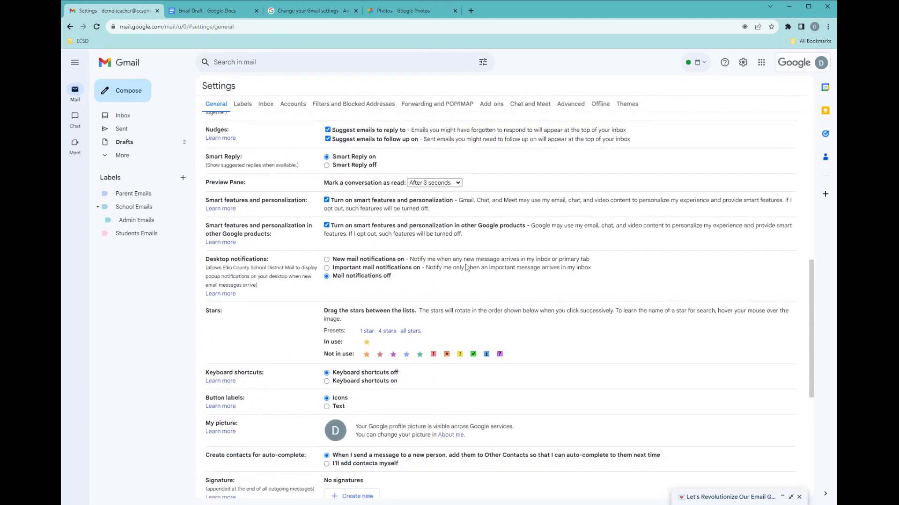
pyautogui.scroll(-2, 285, 379)
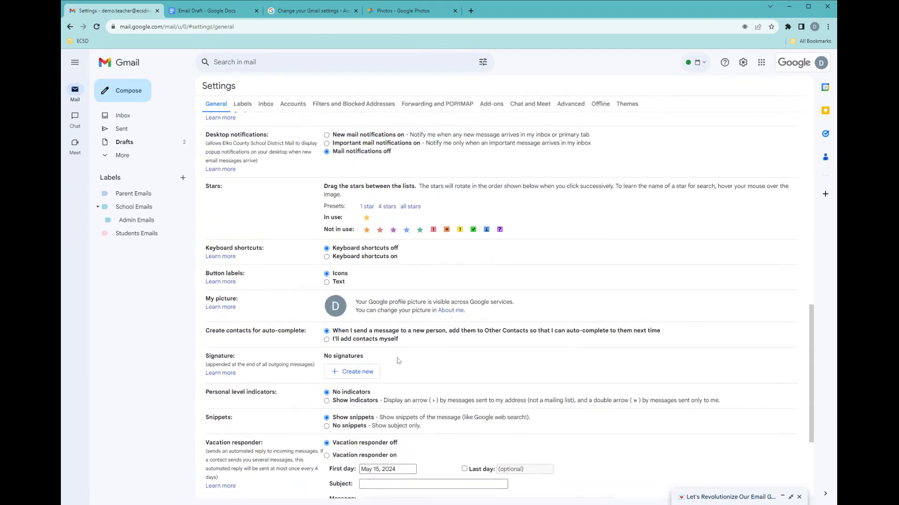
# - Create a signature named "Signature #1" containing the lines Name, School Information and Contact Information
pyautogui.click(362, 330)
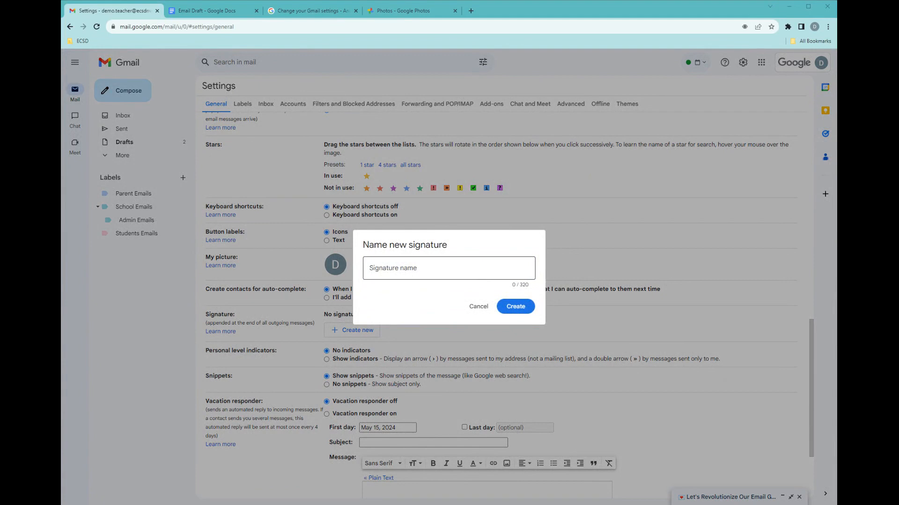
pyautogui.click(449, 269)
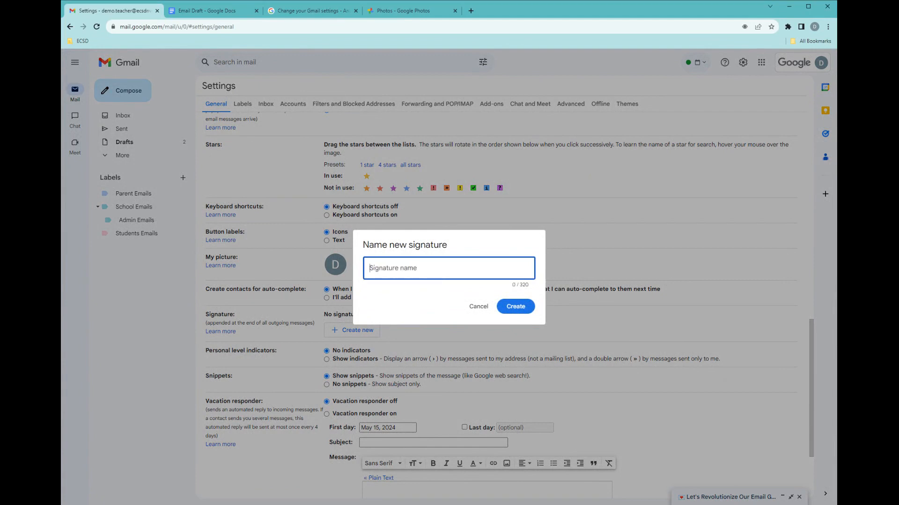
pyautogui.write('Signature #1')
pyautogui.click(516, 307)
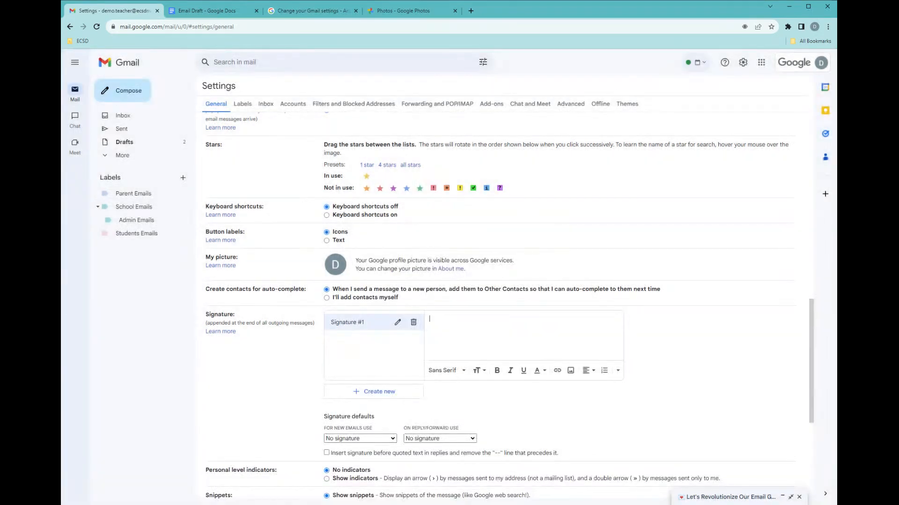
pyautogui.write('Name School Information Contact Information')
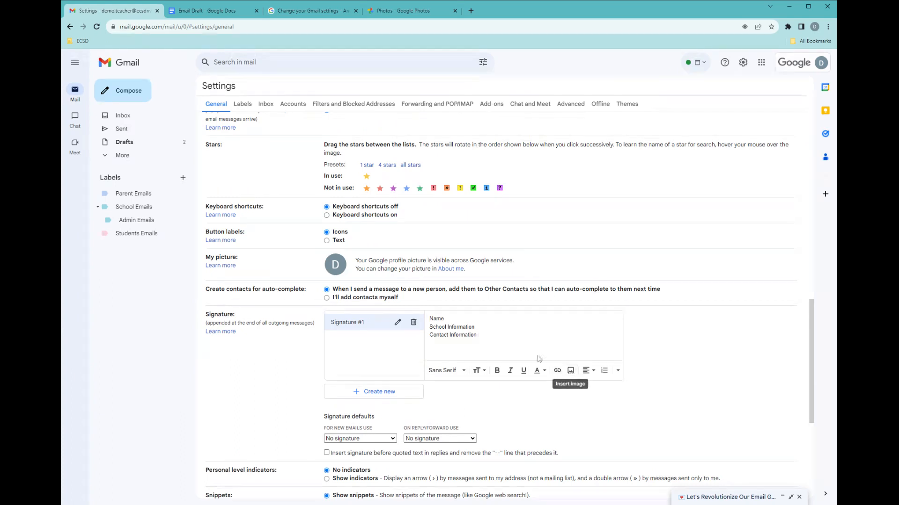
# - Upload the cartoon envelope picture from the device and insert it before Name in the signature
pyautogui.click(429, 320)
pyautogui.click(570, 372)
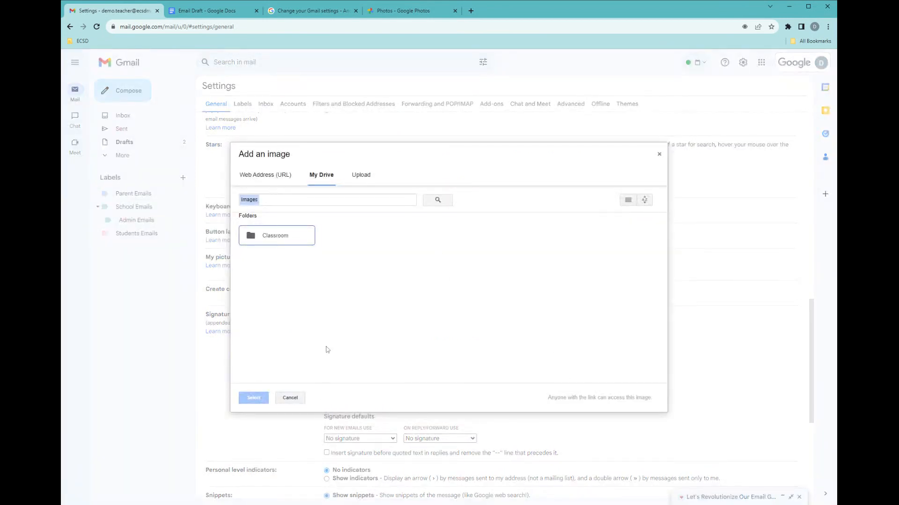
pyautogui.click(367, 176)
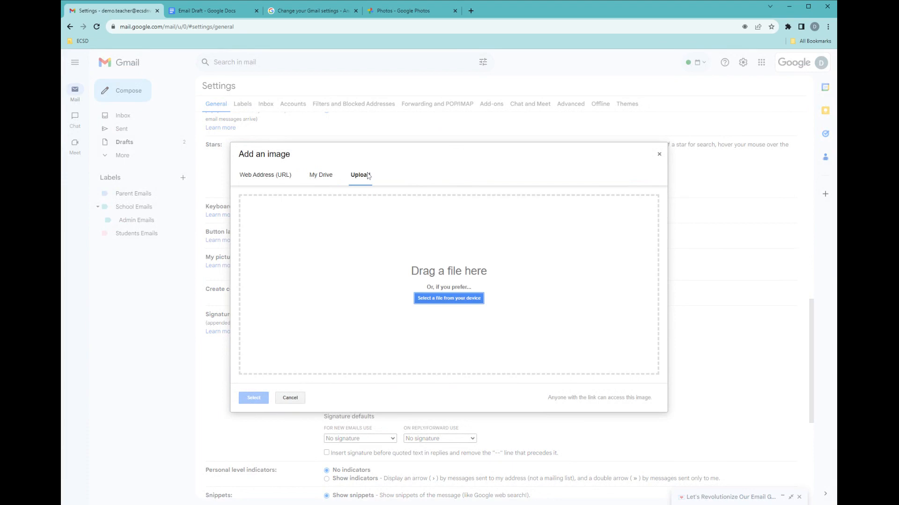
pyautogui.click(449, 300)
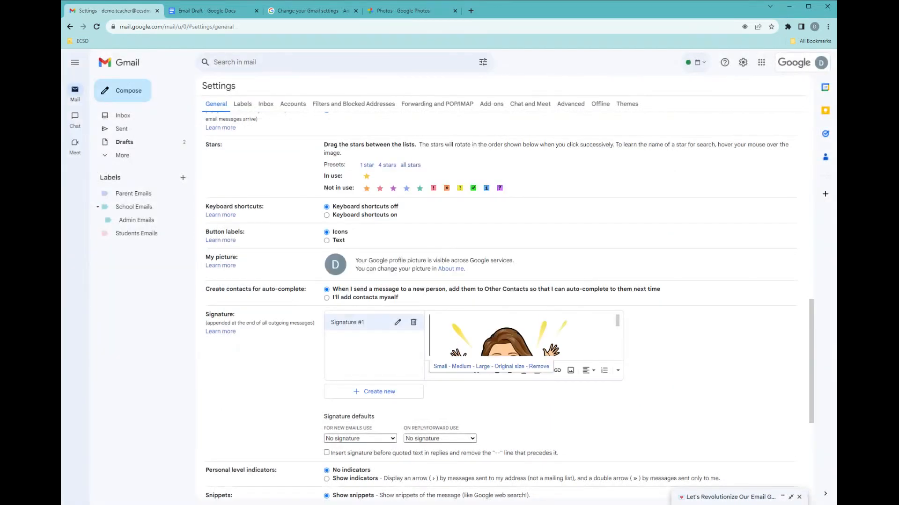
# - Set the envelope picture in the signature to Small and check the signature's layout
pyautogui.click(440, 366)
pyautogui.click(485, 352)
pyautogui.scroll(-1, 485, 346)
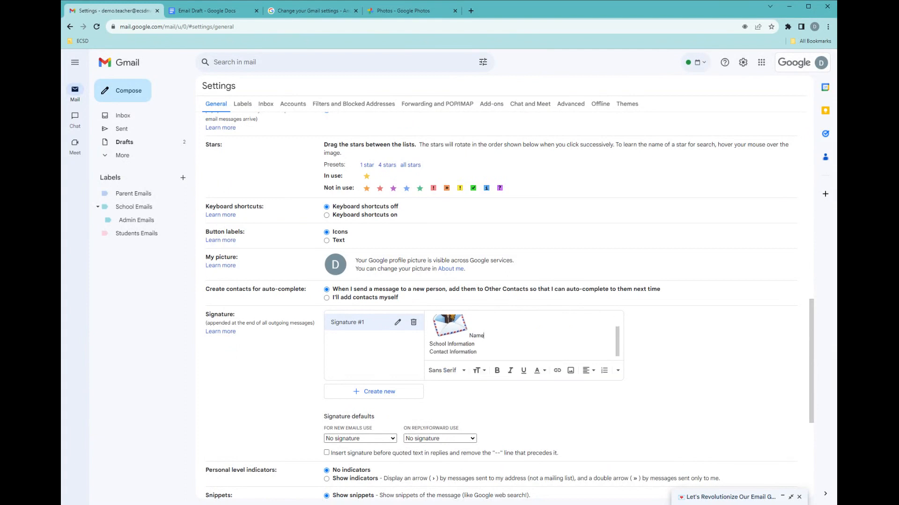
pyautogui.scroll(1, 485, 347)
pyautogui.scroll(1, 539, 340)
pyautogui.scroll(-2, 540, 341)
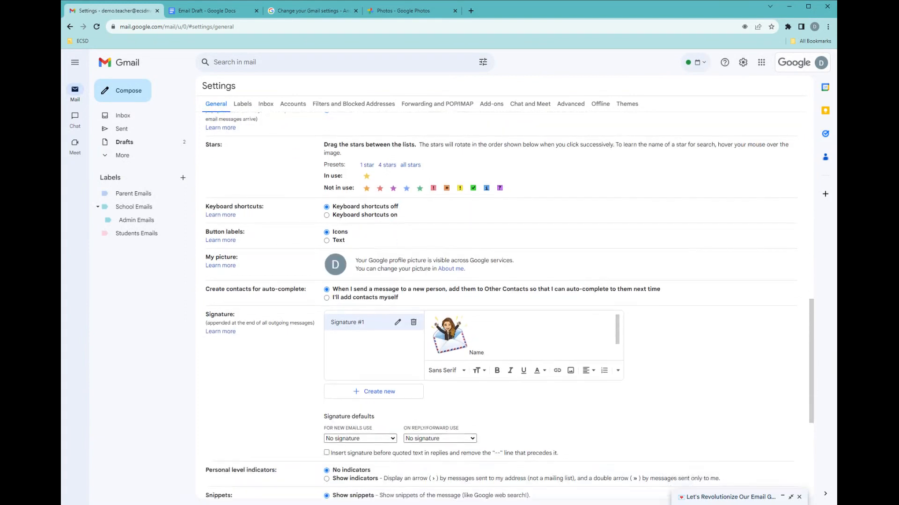
pyautogui.scroll(-1, 520, 336)
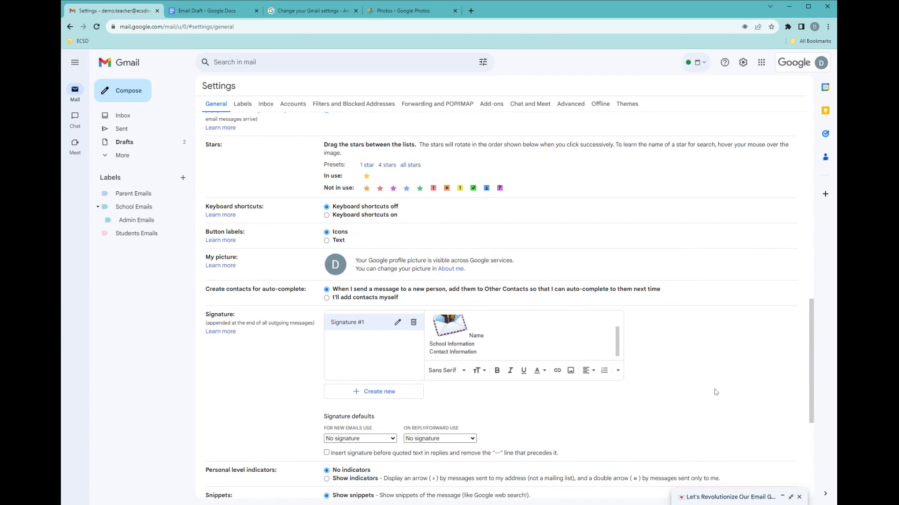
# - Set Signature #1 as the default for new emails, keep No signature for replies and forwards, and save the settings
pyautogui.scroll(-2, 714, 392)
pyautogui.scroll(-3, 715, 392)
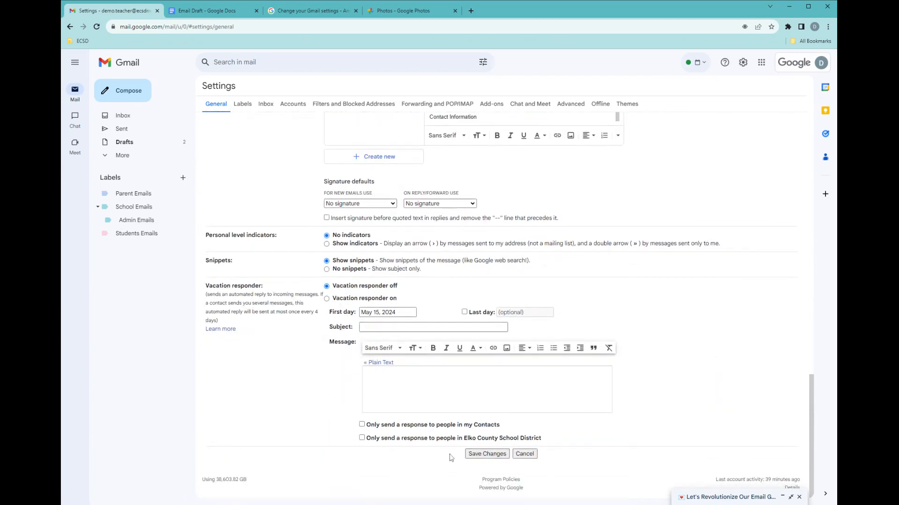
pyautogui.scroll(4, 494, 457)
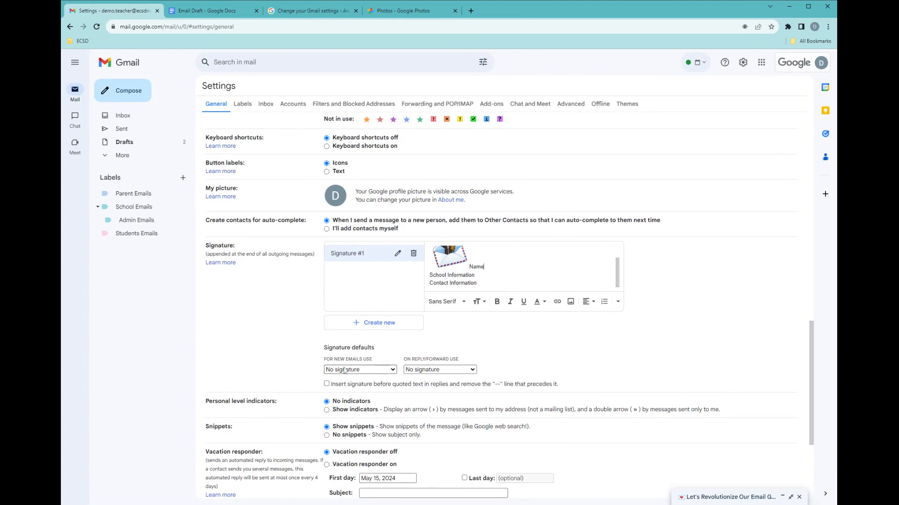
pyautogui.click(362, 388)
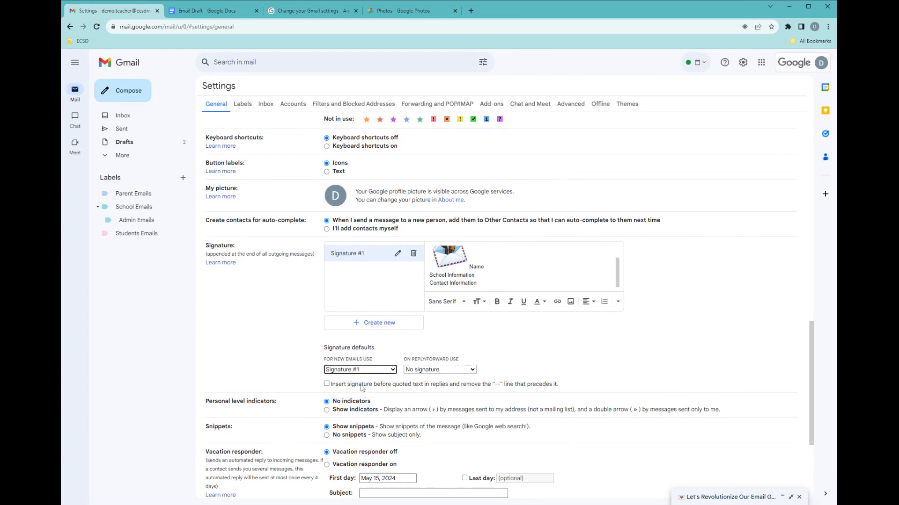
pyautogui.click(462, 369)
pyautogui.scroll(-3, 598, 349)
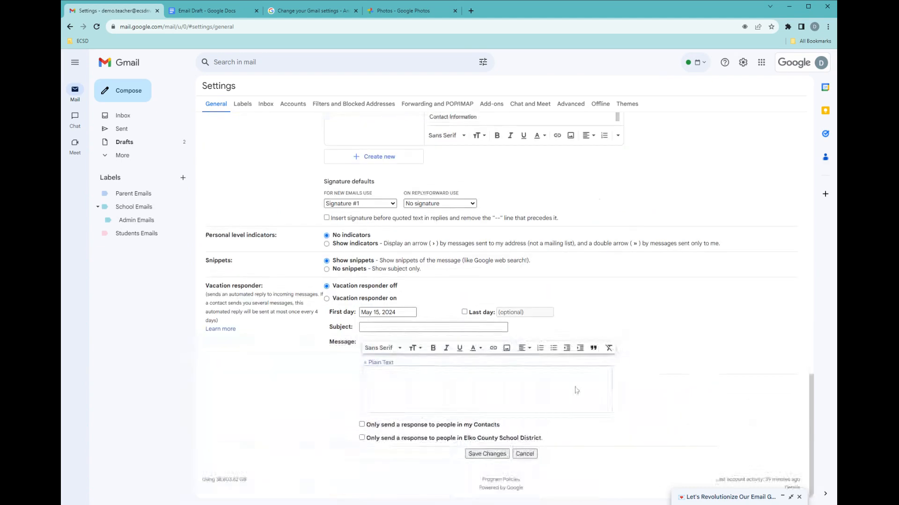
pyautogui.click(499, 455)
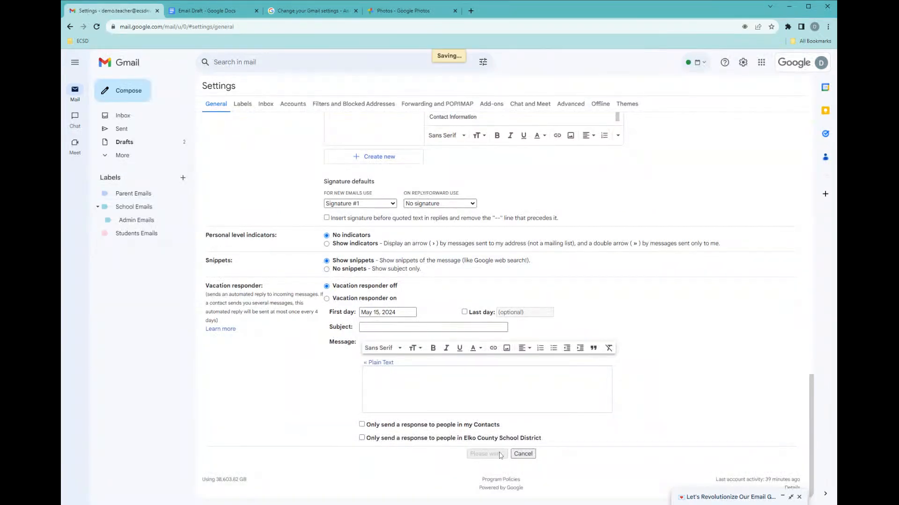
# - Reopen the minimized draft and insert Signature #1 into it
pyautogui.click(786, 498)
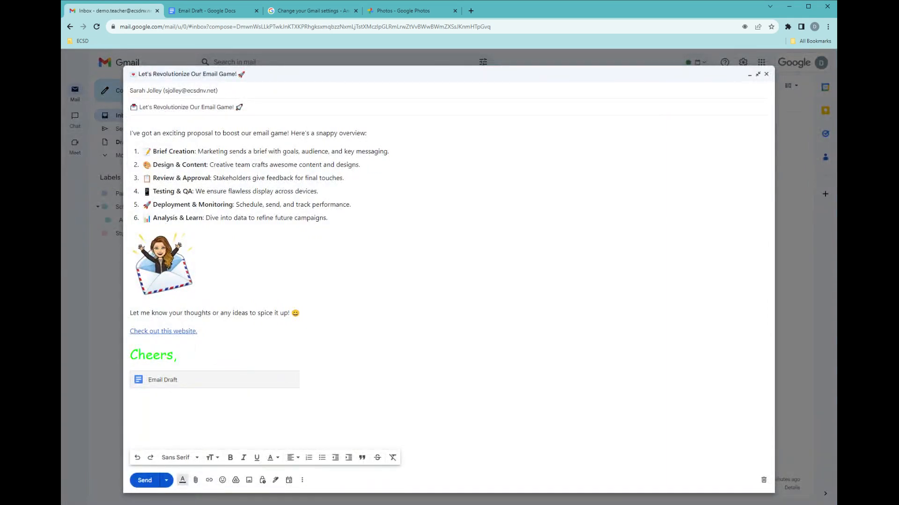
pyautogui.click(276, 480)
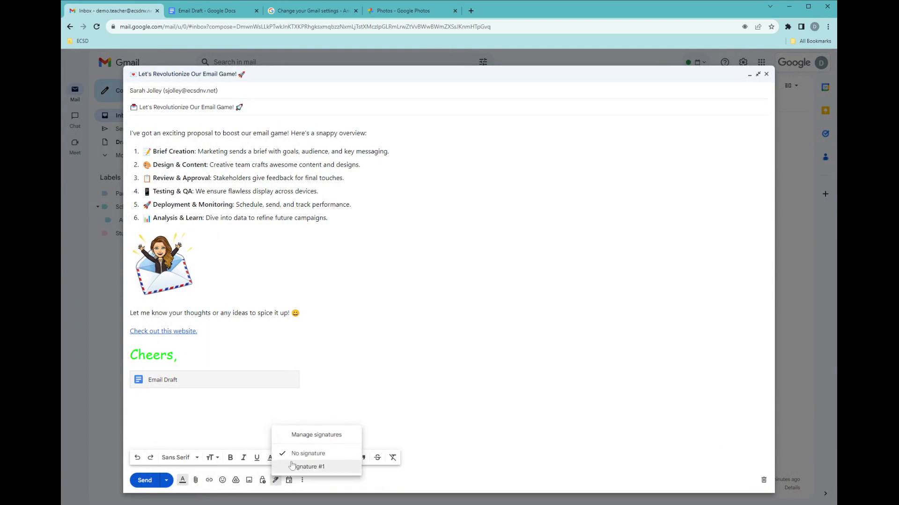
pyautogui.click(319, 468)
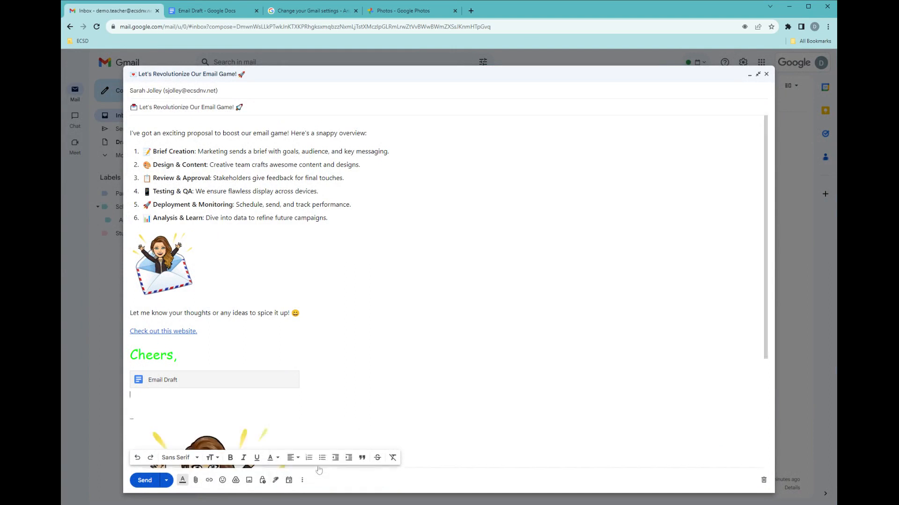
# - Resize the signature's envelope picture in the draft to Small and add a blank line after the numbered list
pyautogui.scroll(-3, 292, 422)
pyautogui.click(293, 424)
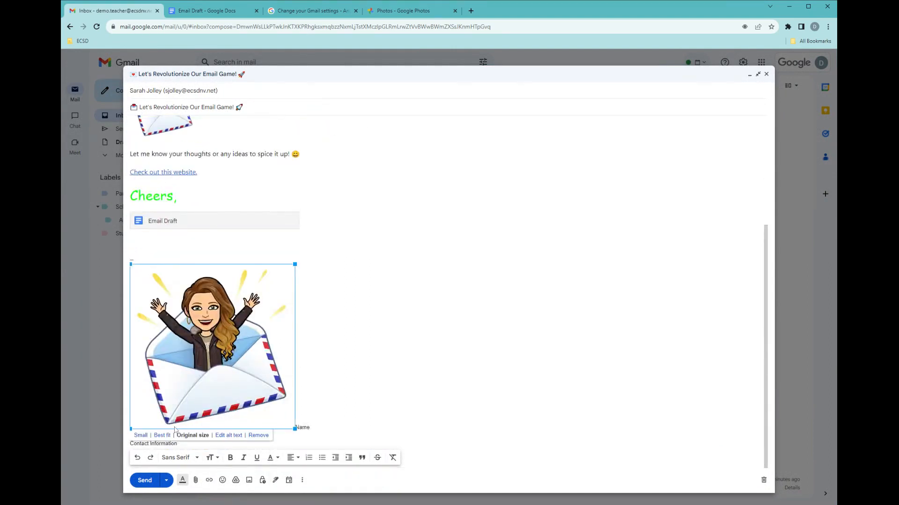
pyautogui.click(140, 435)
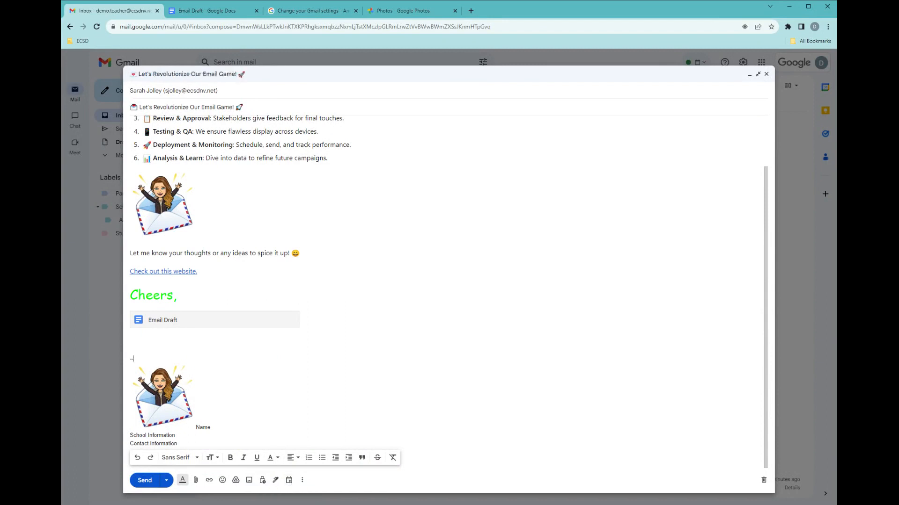
pyautogui.press('Return')
pyautogui.press('Return')
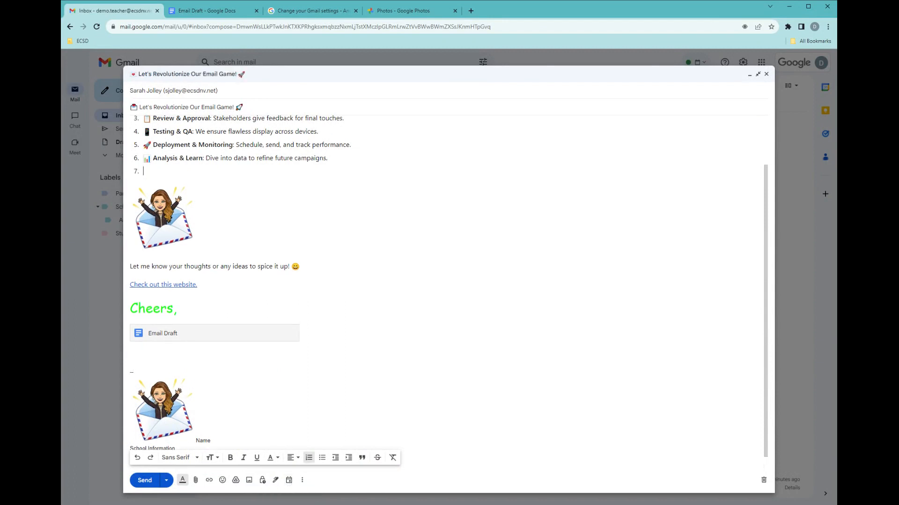
# - Create a calendar event from the draft for May 15, 11:30am to 12:30pm, and save it, sending the guest an invitation
pyautogui.click(289, 482)
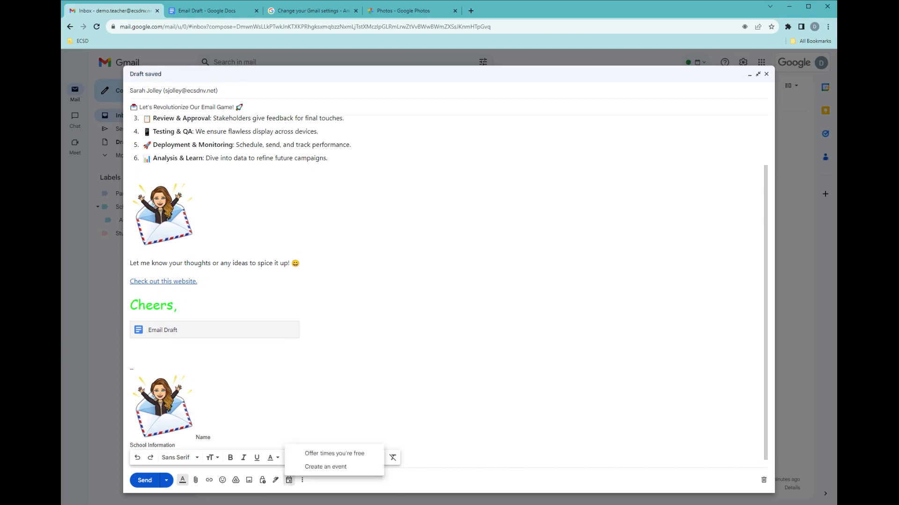
pyautogui.click(330, 468)
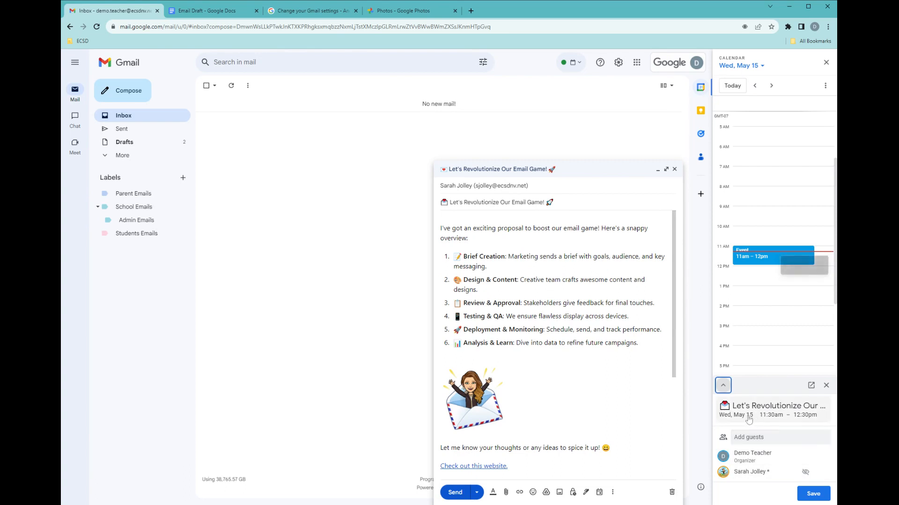
pyautogui.click(814, 493)
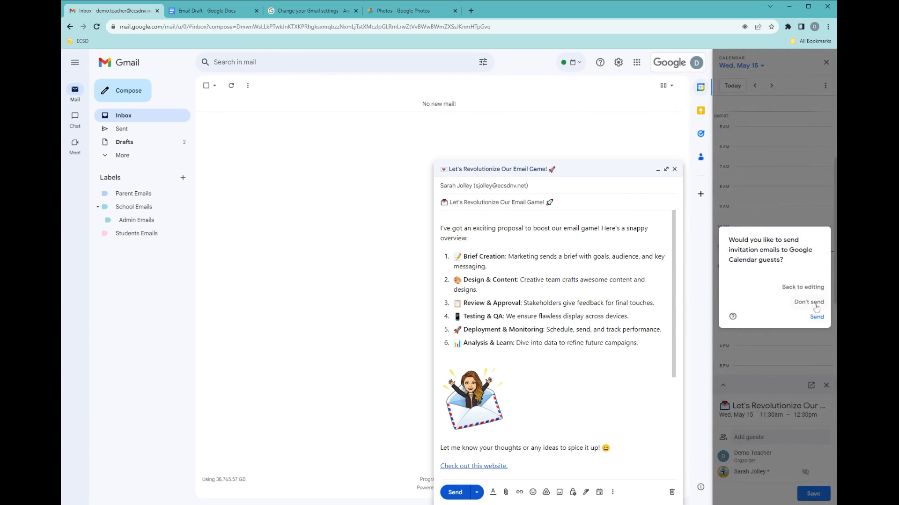
pyautogui.click(816, 318)
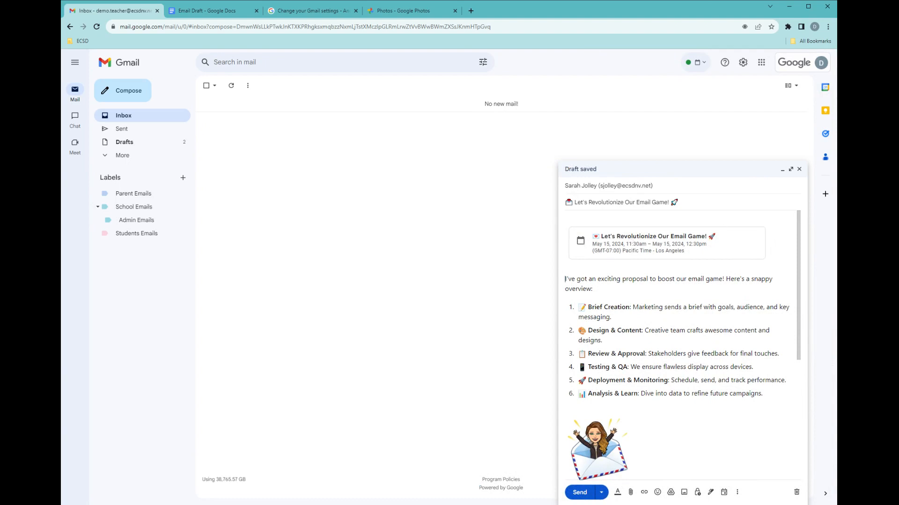
# - Enlarge the draft window and remove the calendar event card from the message body
pyautogui.click(791, 169)
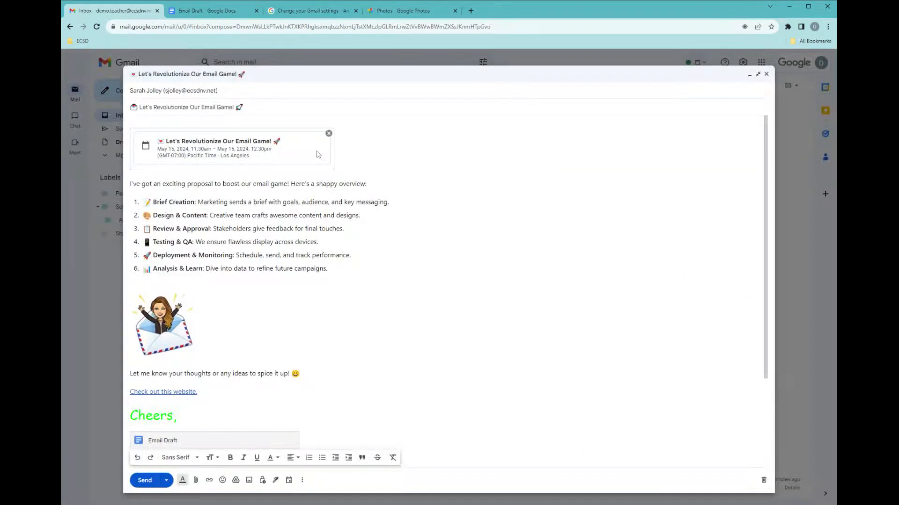
pyautogui.click(329, 134)
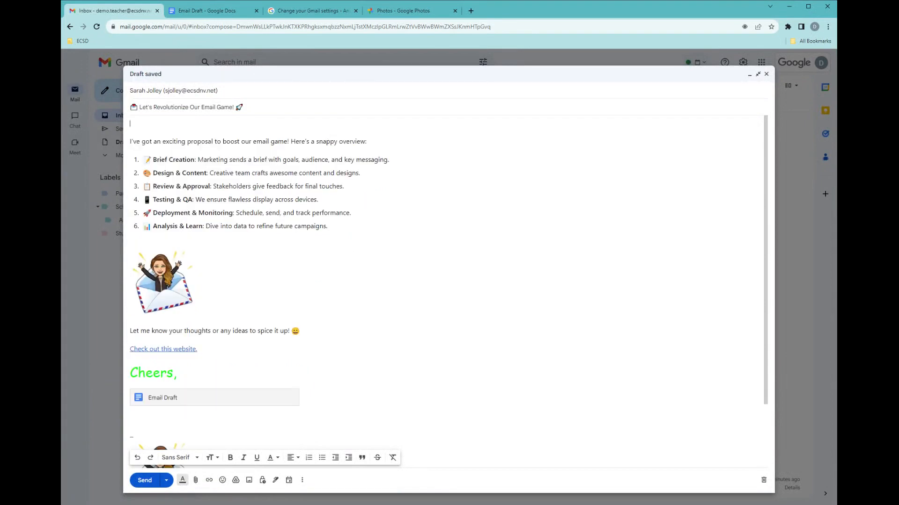
# - Start offering free meeting times from the draft with a 1-hour duration and add May 20, 2024 as an available date
pyautogui.click(289, 482)
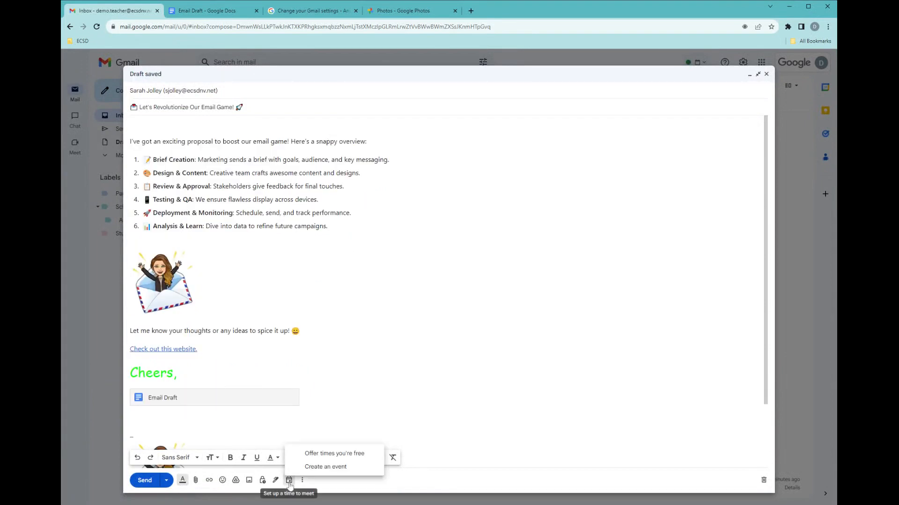
pyautogui.click(312, 454)
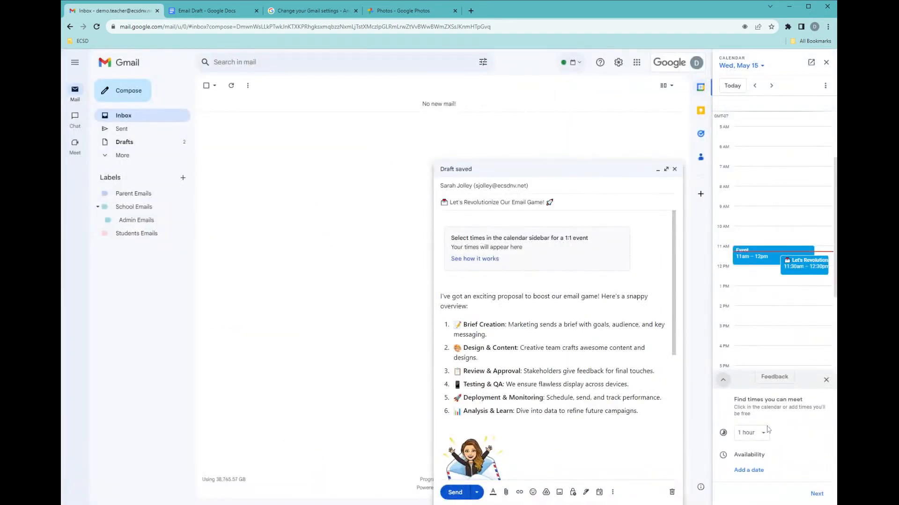
pyautogui.click(767, 431)
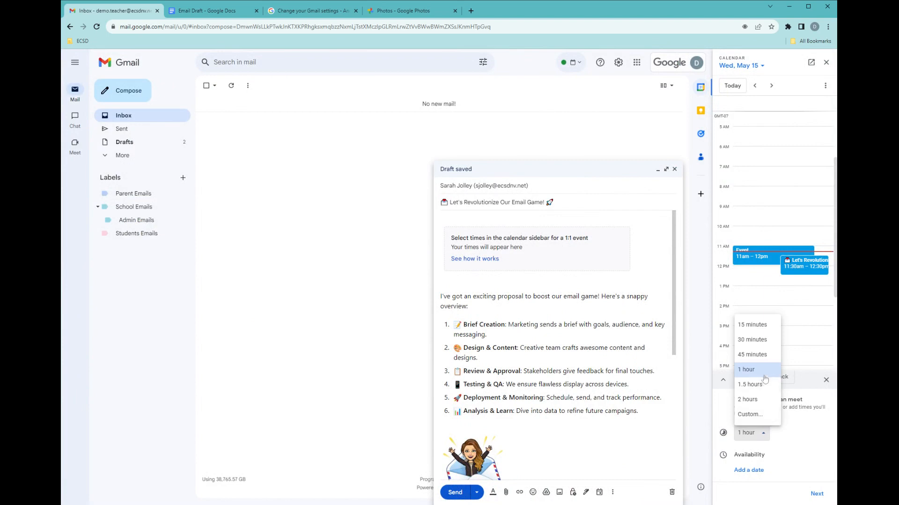
pyautogui.click(763, 373)
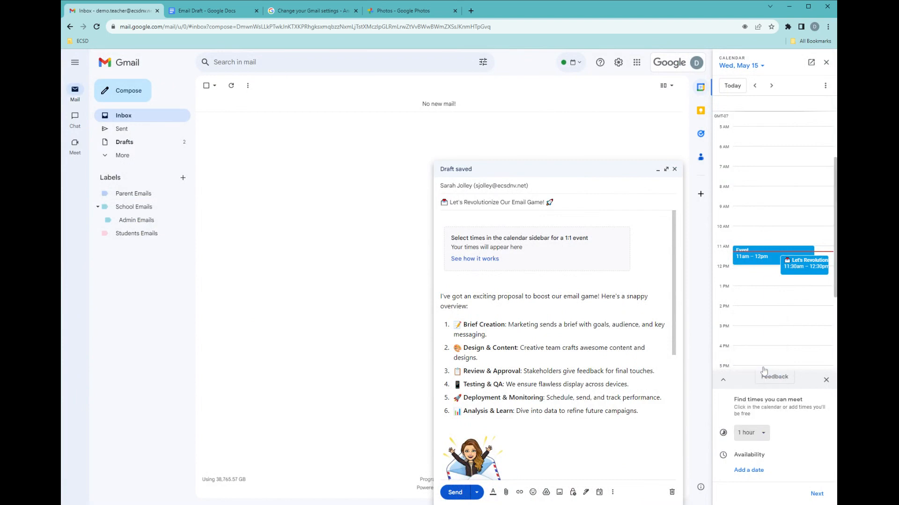
pyautogui.click(751, 472)
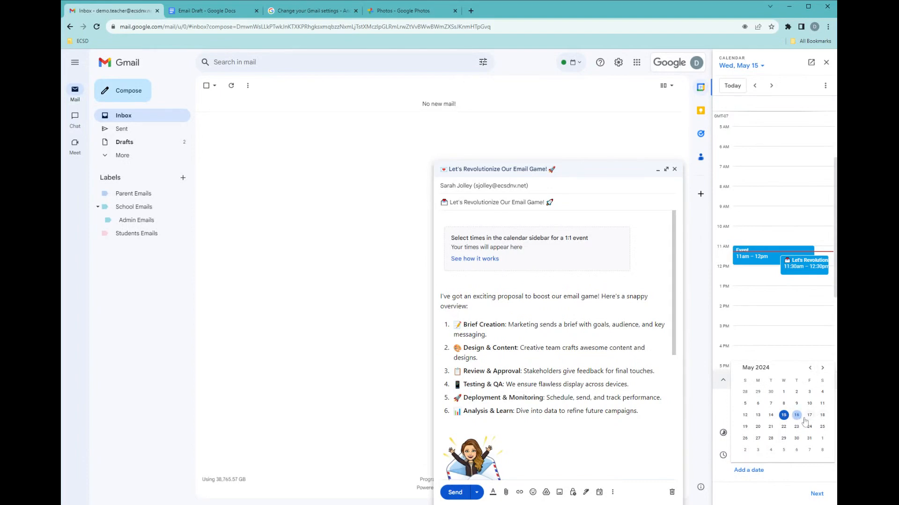
pyautogui.click(761, 429)
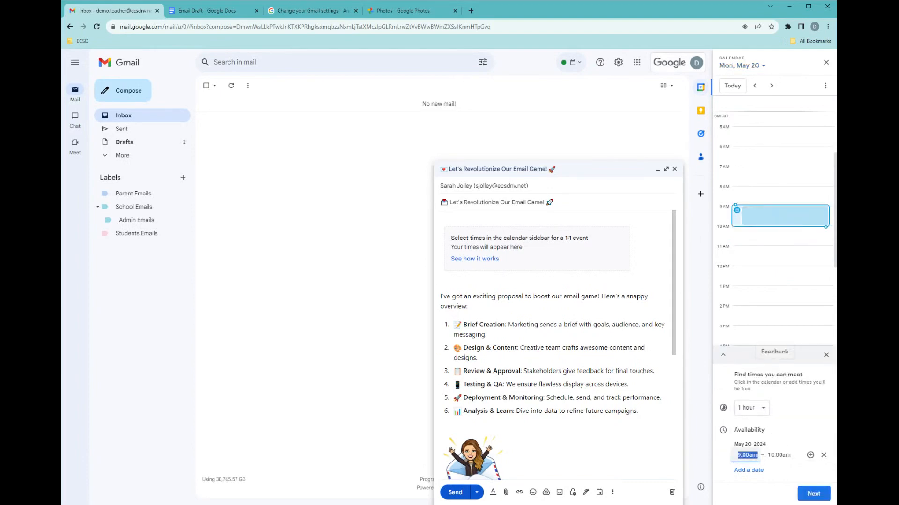
# - Set the May 20 availability to run from 7:00am to 2:00pm
pyautogui.click(747, 456)
pyautogui.write('7')
pyautogui.press('BackSpace')
pyautogui.press('BackSpace')
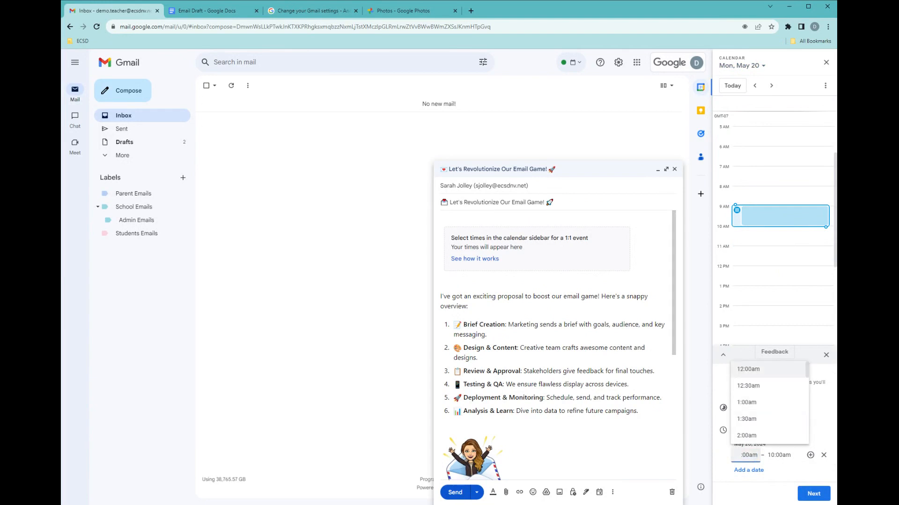
pyautogui.write('7')
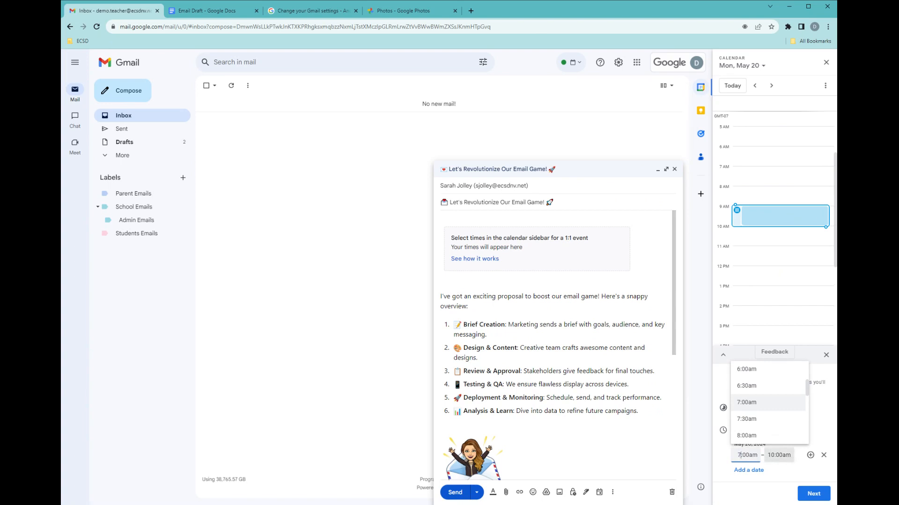
pyautogui.press('Tab')
pyautogui.write('2')
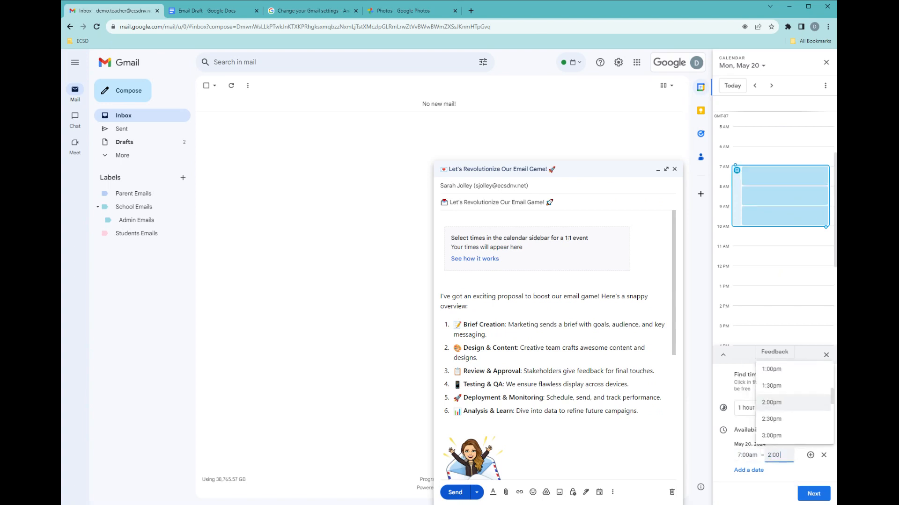
pyautogui.click(779, 407)
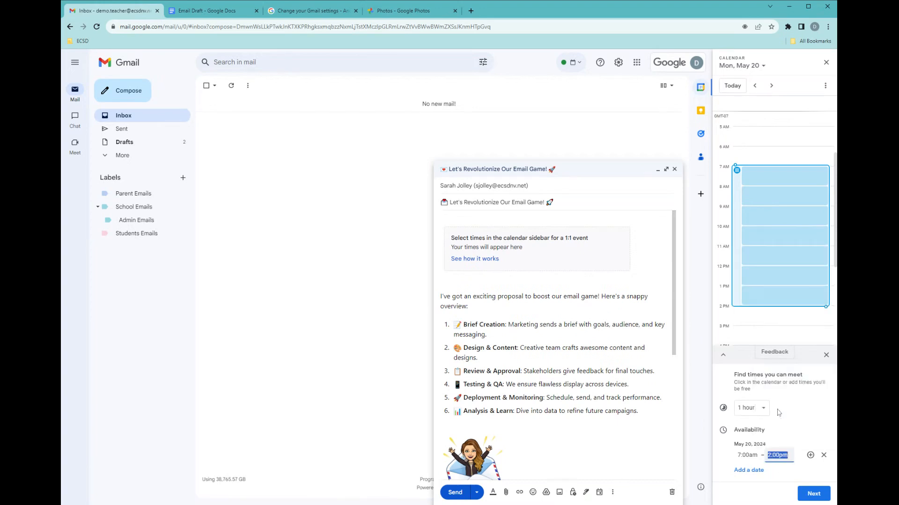
# - Add the proposed meeting times to the email under the title Let's meet and enlarge the draft window
pyautogui.click(819, 494)
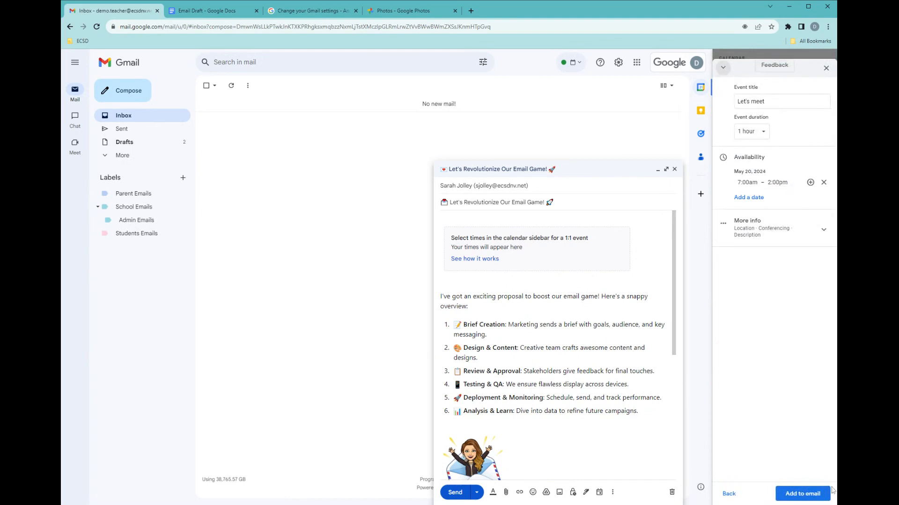
pyautogui.click(808, 495)
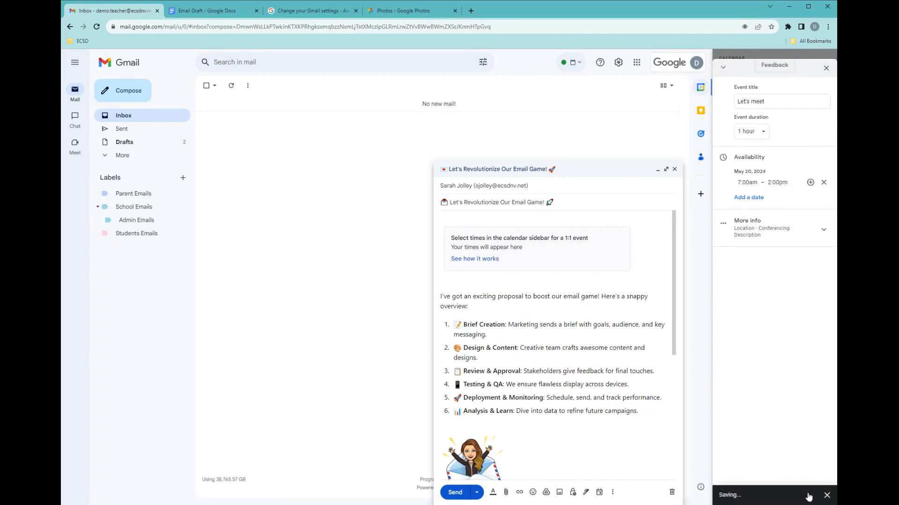
pyautogui.scroll(-5, 738, 270)
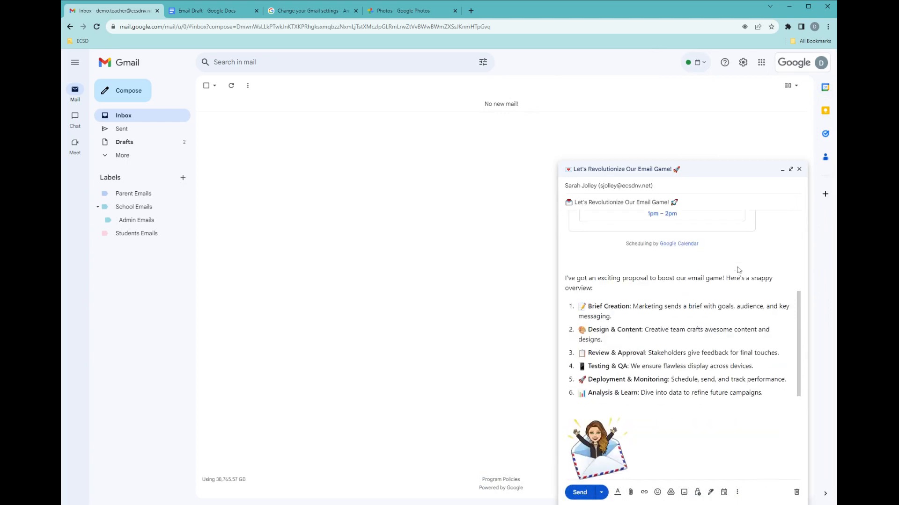
pyautogui.scroll(5, 738, 270)
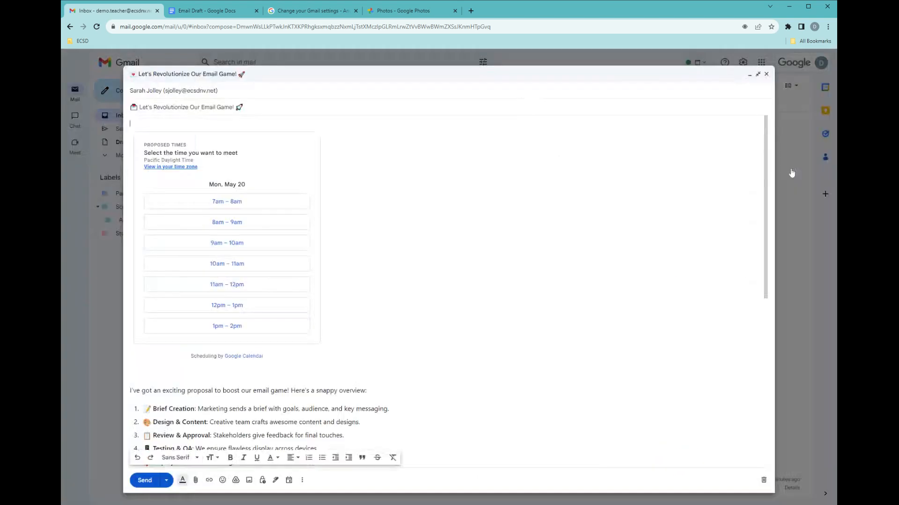
pyautogui.click(790, 170)
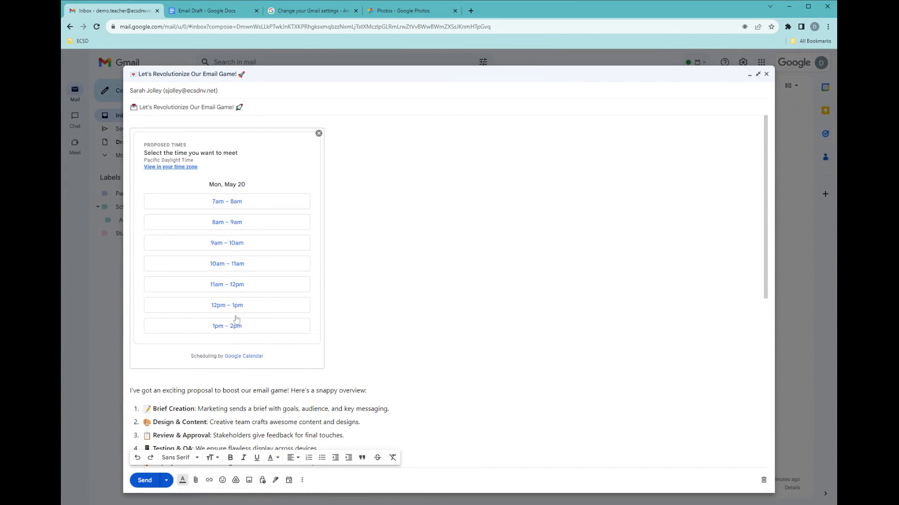
# - Apply the School Emails label to the draft
pyautogui.scroll(-2, 236, 327)
pyautogui.scroll(-7, 237, 327)
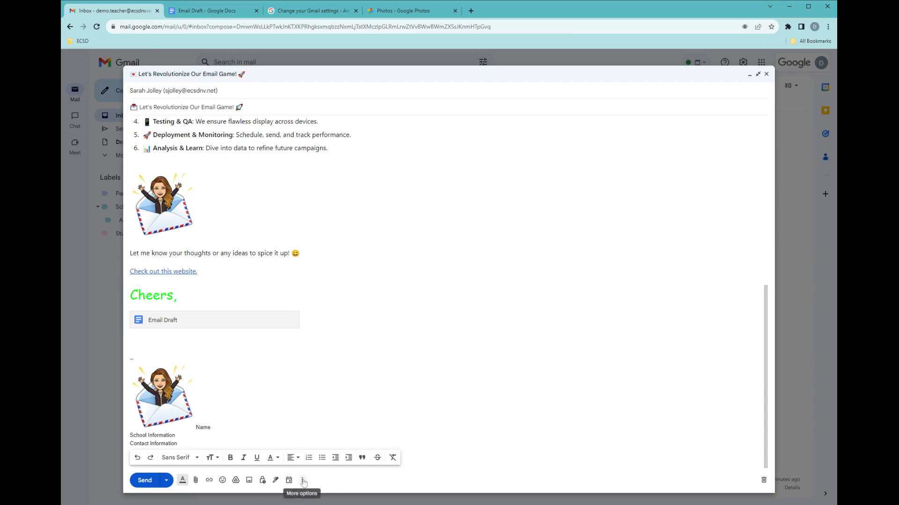
pyautogui.click(303, 481)
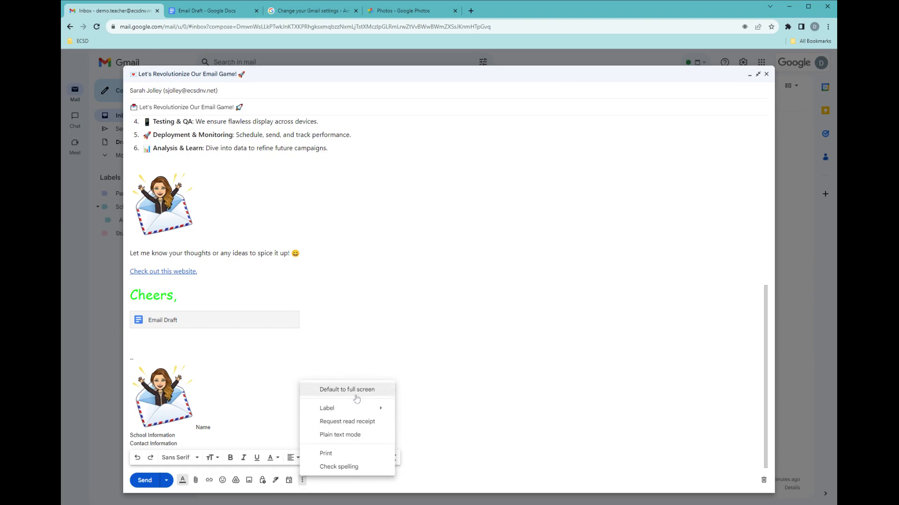
pyautogui.moveTo(369, 412)
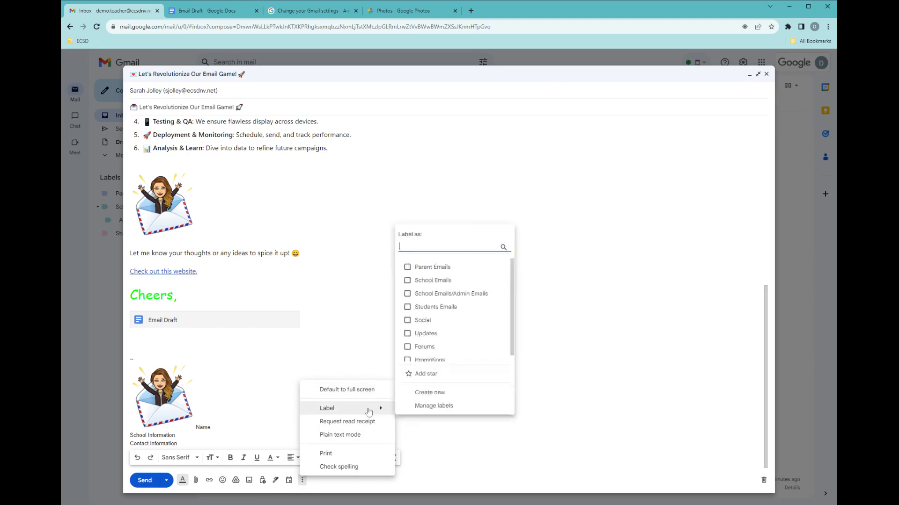
pyautogui.click(447, 283)
# - Run a spelling check on the draft and open its additional send options
pyautogui.click(303, 482)
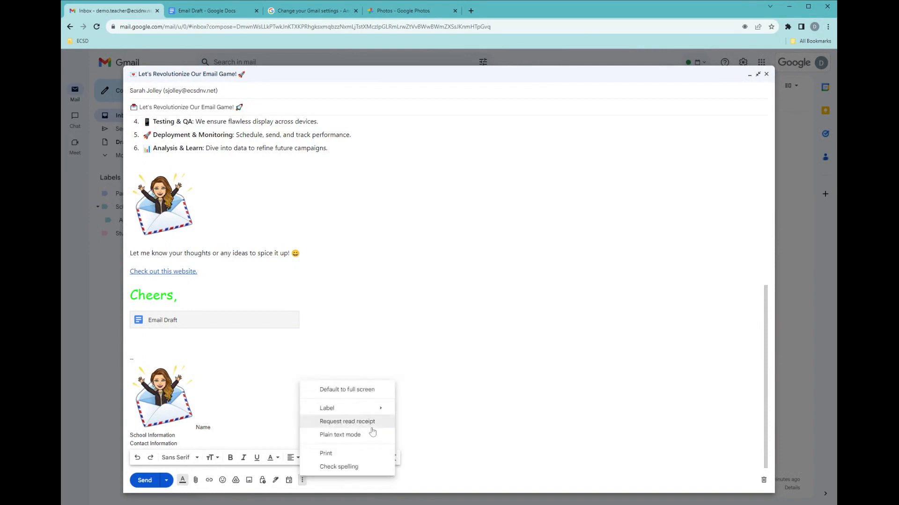
pyautogui.moveTo(369, 413)
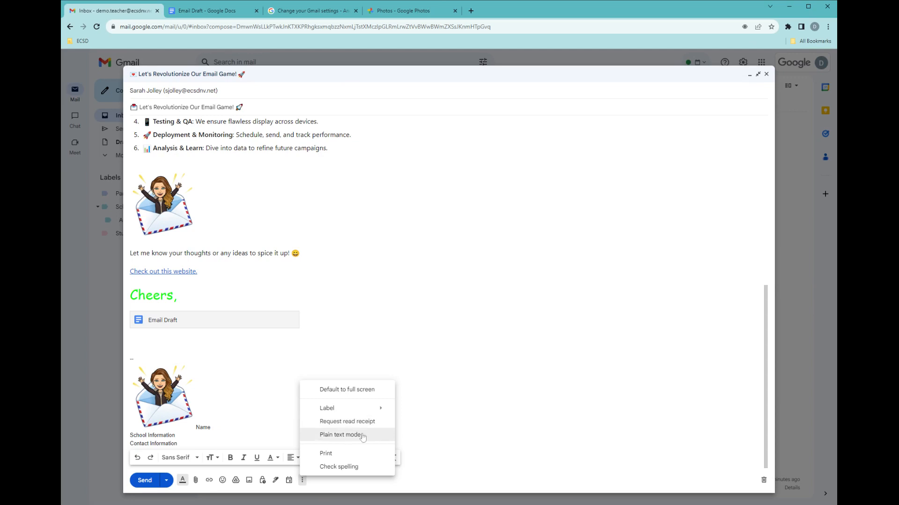
pyautogui.click(369, 471)
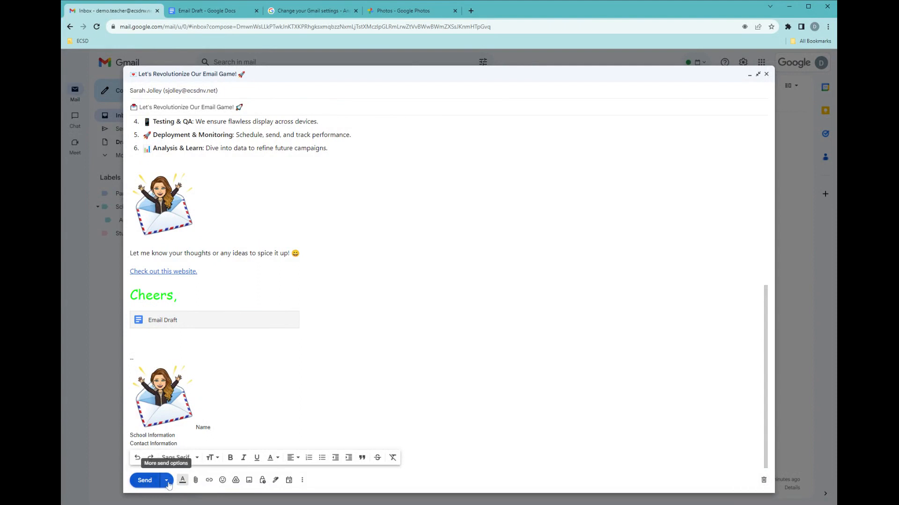
pyautogui.click(168, 481)
pyautogui.click(169, 463)
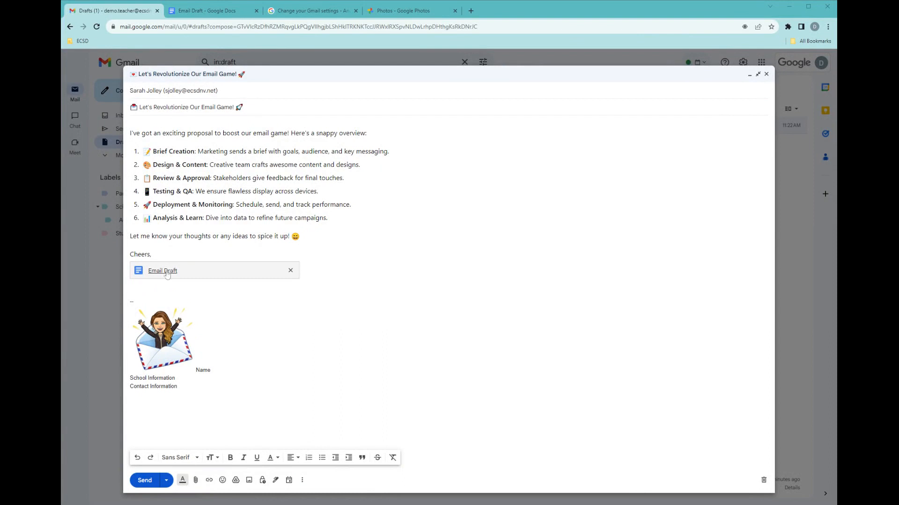
# - Send the email, sharing the attached Email Draft document with the recipient as Viewer
pyautogui.click(145, 480)
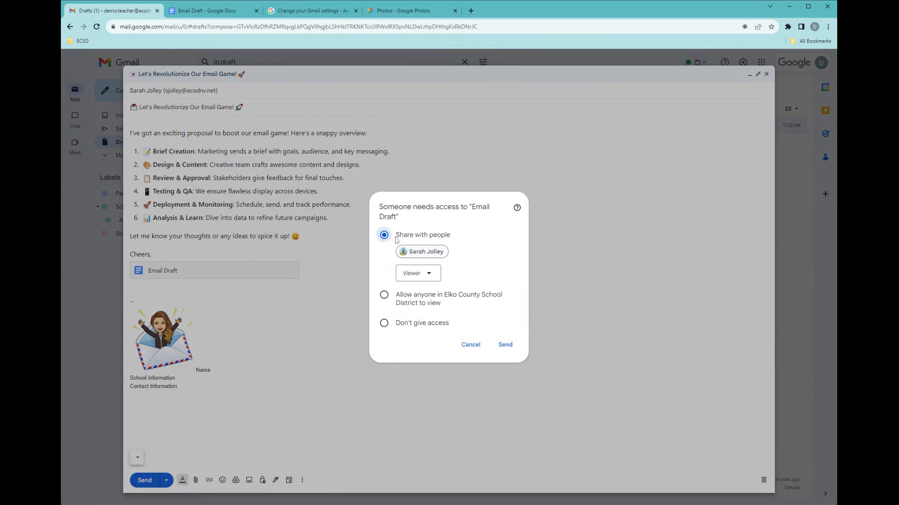
pyautogui.moveTo(440, 255)
pyautogui.click(421, 273)
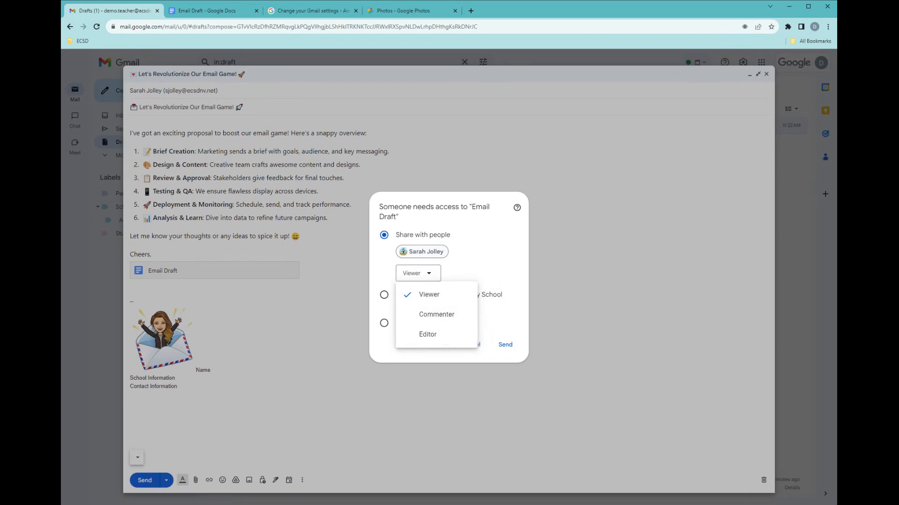
pyautogui.press('Escape')
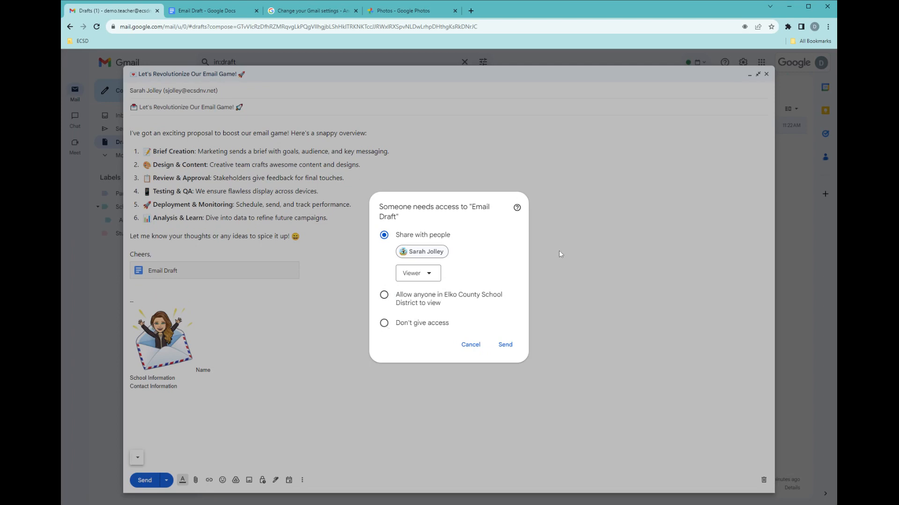
pyautogui.click(502, 353)
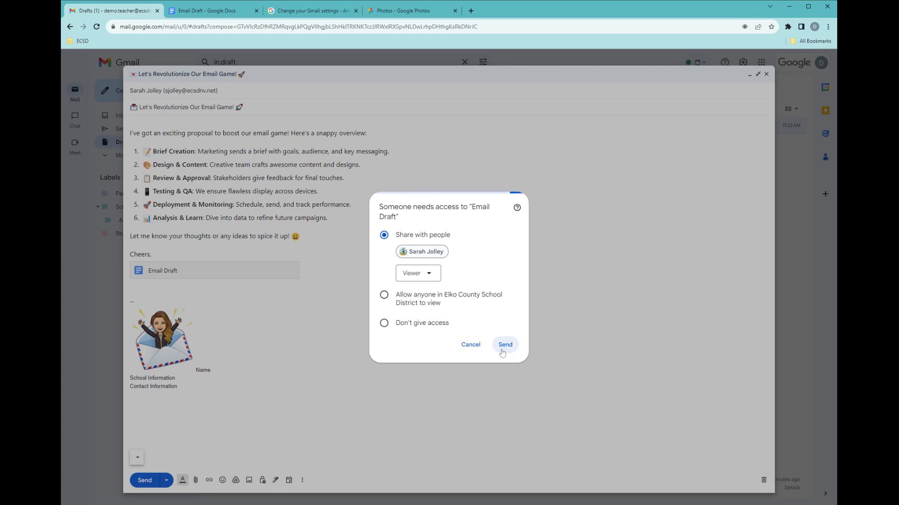